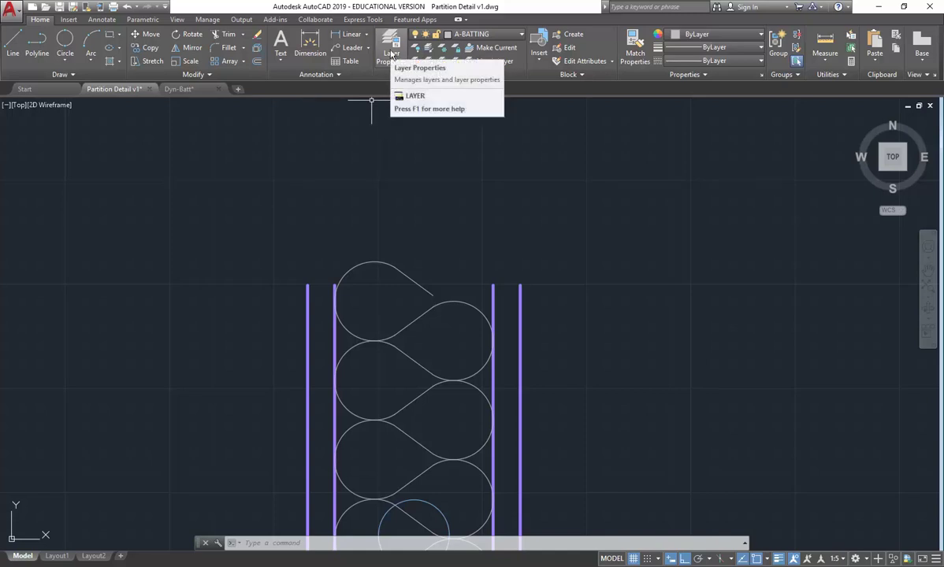
# Create a new layer A-ANNO-SYM with white colour and Default lineweight
pyautogui.click(391, 52)
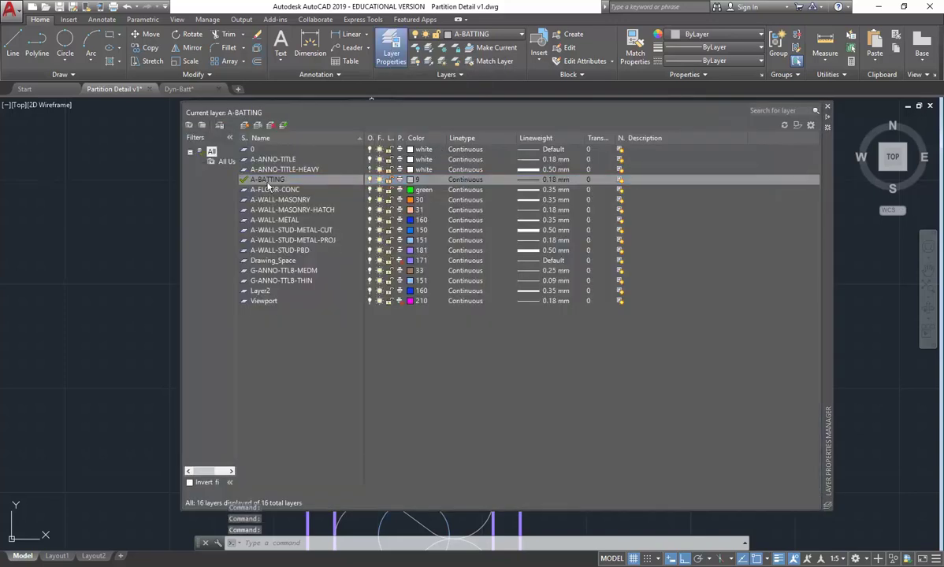
pyautogui.click(244, 124)
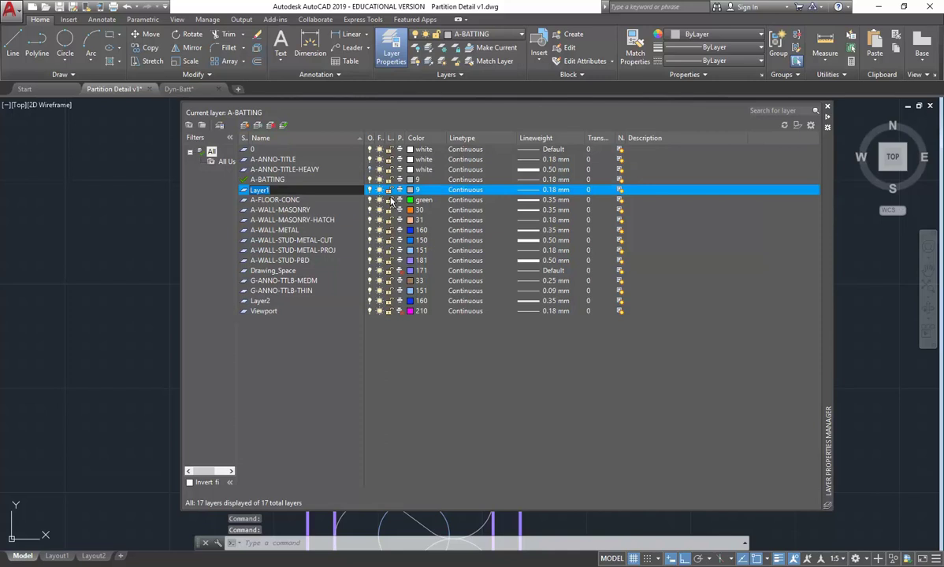
pyautogui.write('A-ANNO-SYM')
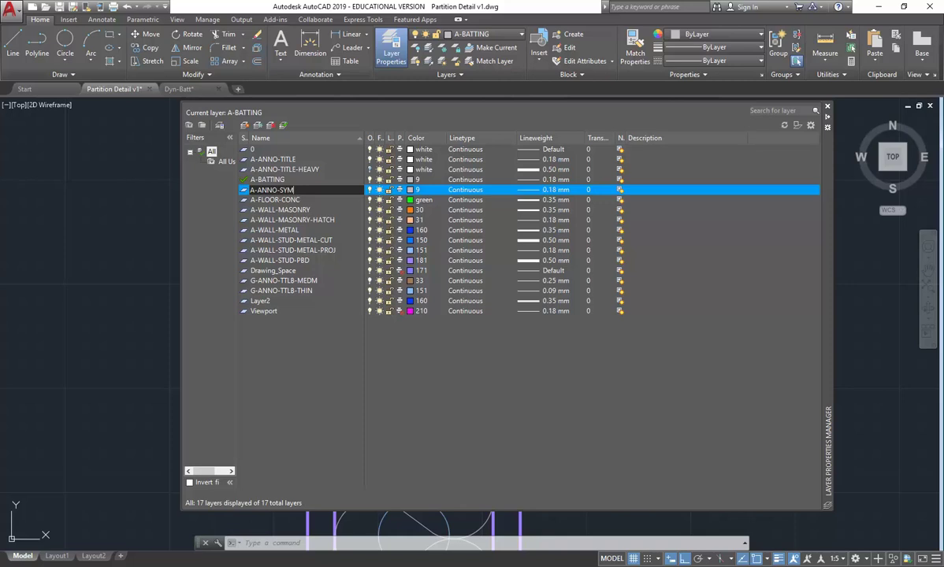
pyautogui.click(418, 191)
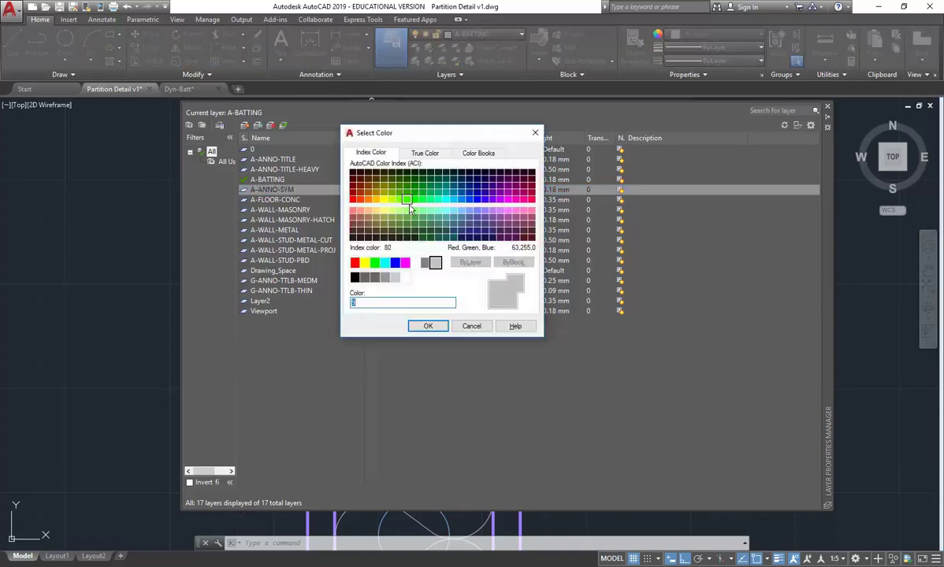
pyautogui.click(415, 262)
pyautogui.click(426, 326)
pyautogui.click(522, 191)
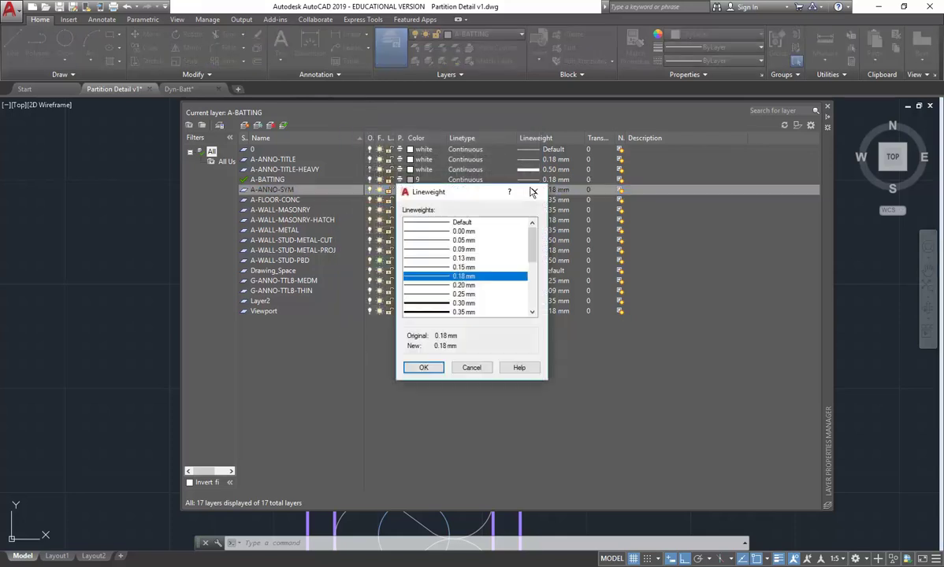
pyautogui.click(432, 224)
pyautogui.click(423, 368)
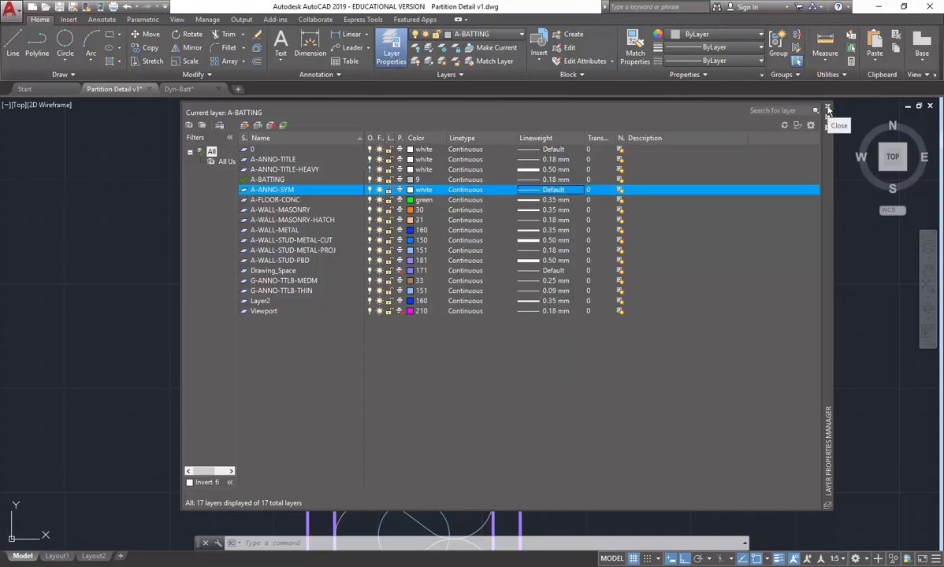
# Make A-ANNO-SYM the current layer, confirming its lineweight stays Default
pyautogui.doubleClick(244, 192)
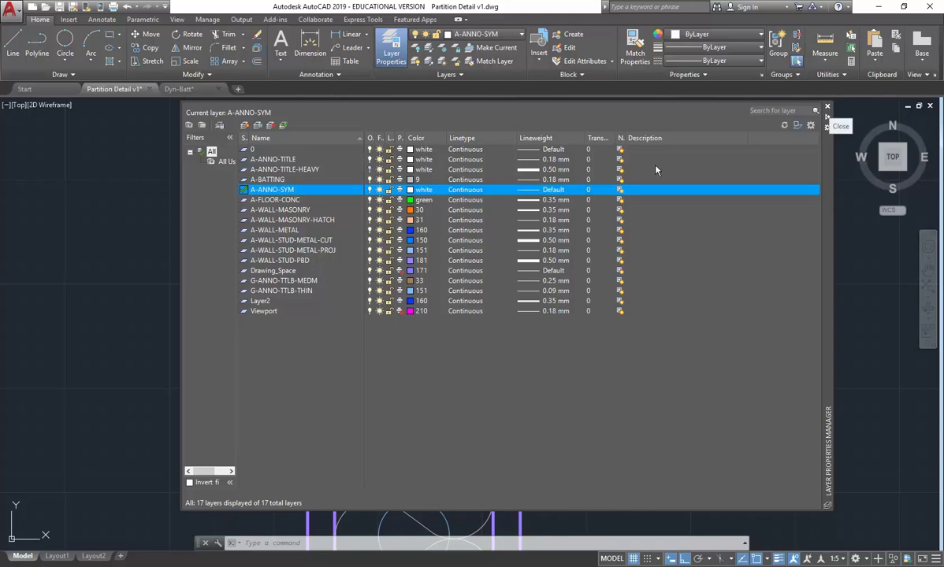
pyautogui.click(535, 191)
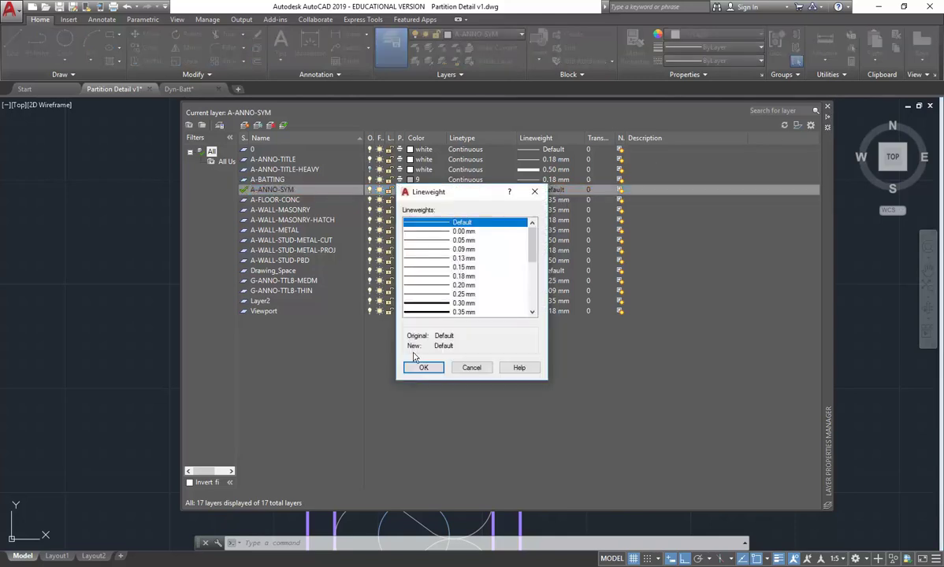
pyautogui.click(473, 368)
pyautogui.click(699, 50)
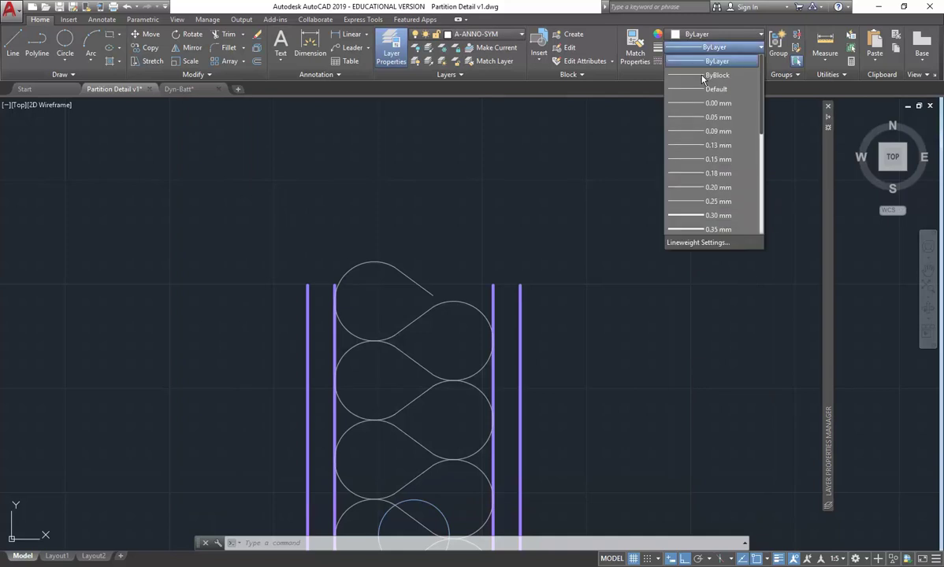
pyautogui.click(695, 244)
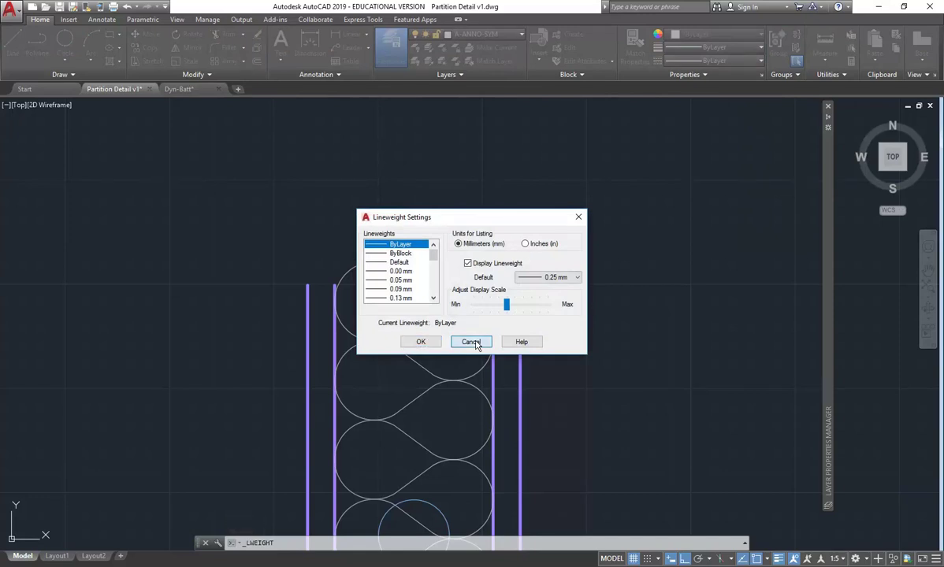
pyautogui.click(471, 342)
pyautogui.click(708, 49)
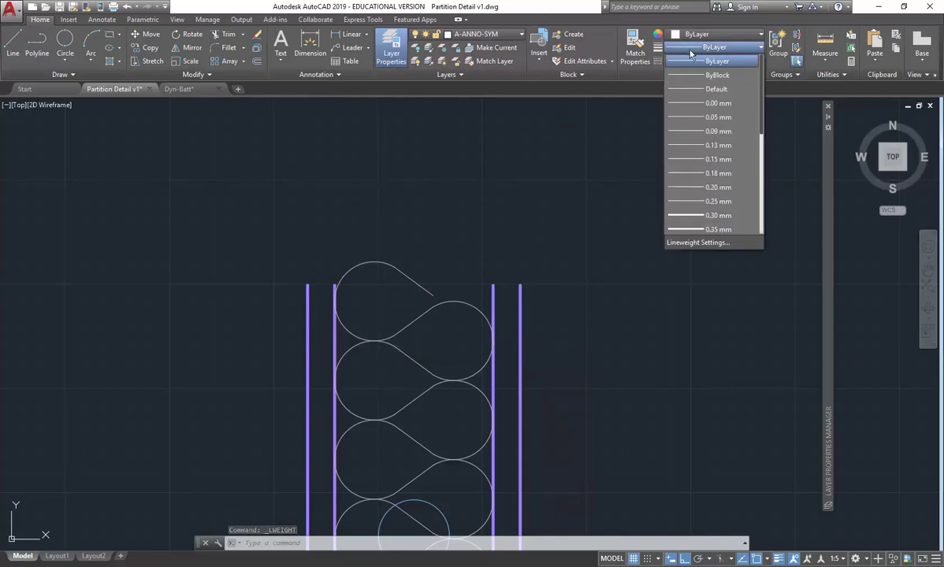
pyautogui.click(690, 244)
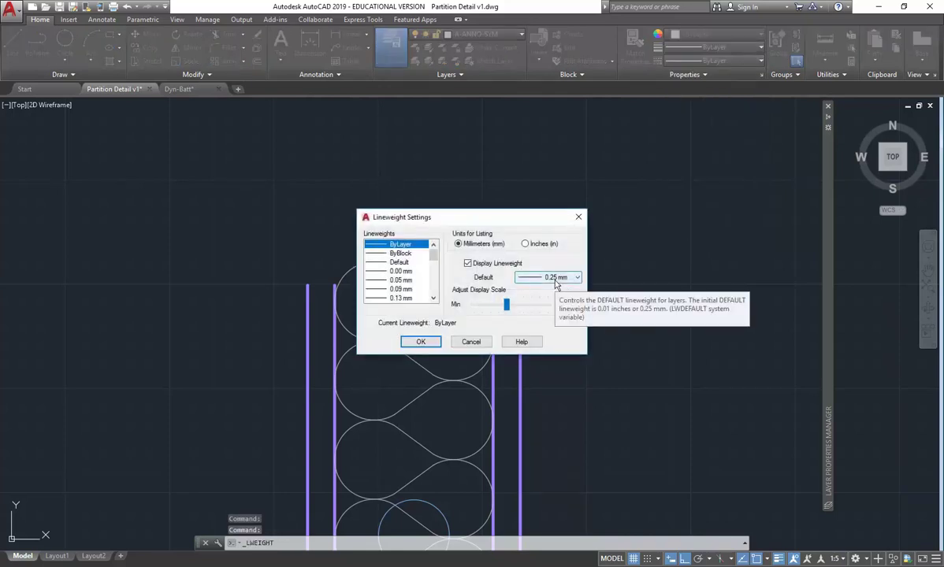
pyautogui.click(470, 342)
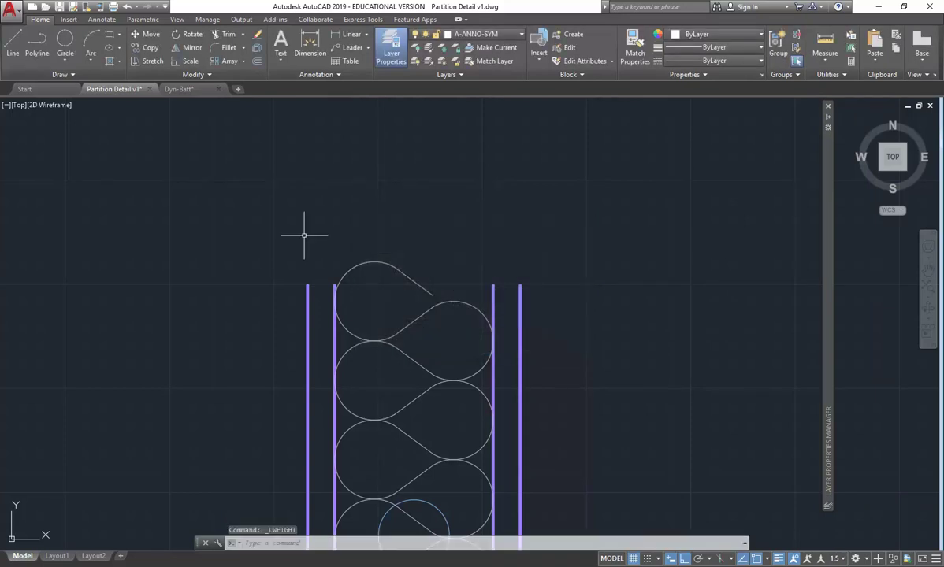
# Draw a horizontal line from the left stud's top end to the right stud's top
pyautogui.click(12, 44)
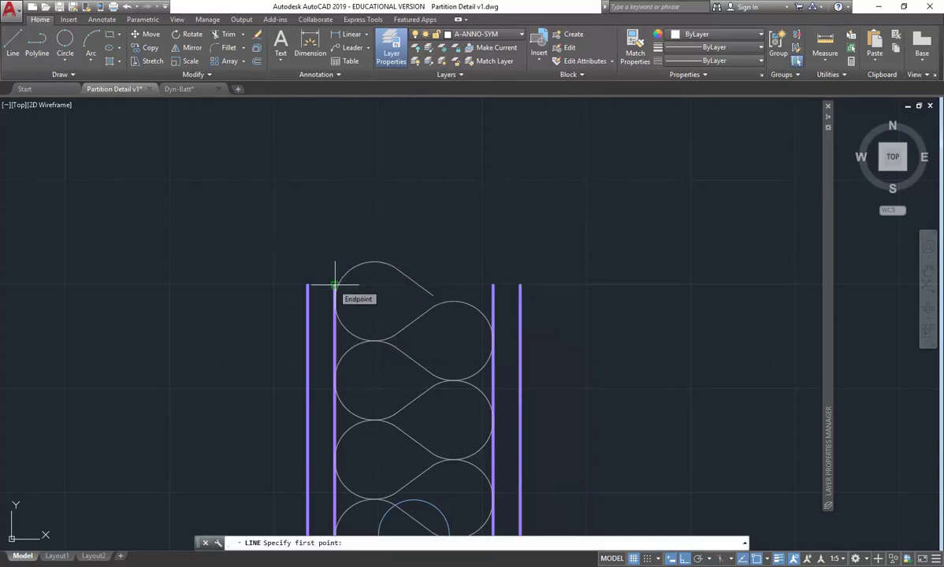
pyautogui.click(307, 285)
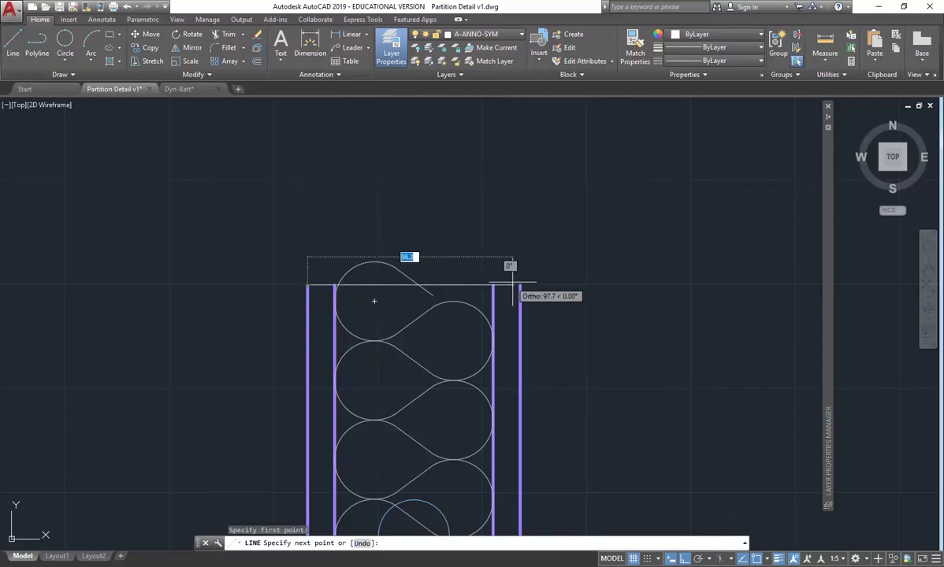
pyautogui.click(520, 285)
pyautogui.rightClick(472, 238)
pyautogui.click(484, 247)
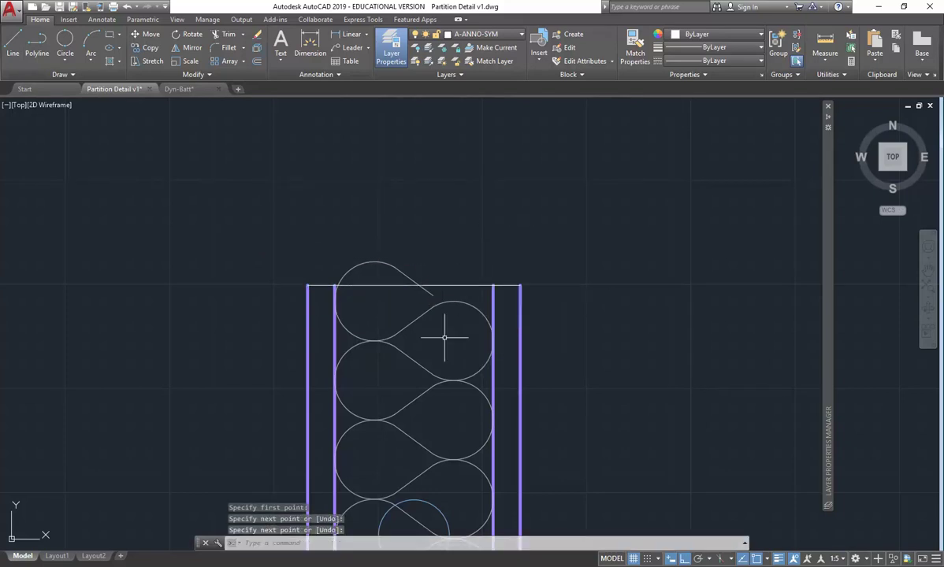
pyautogui.click(407, 324)
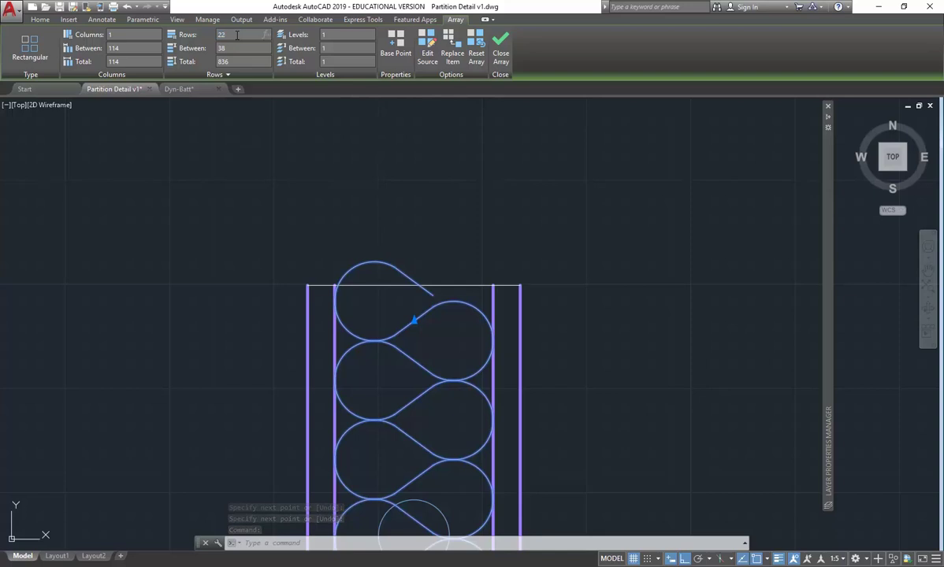
# Apply 22 rows to the batt insulation array and view the wall top
pyautogui.press('Return')
pyautogui.press('Escape')
pyautogui.scroll(2, 416, 358)
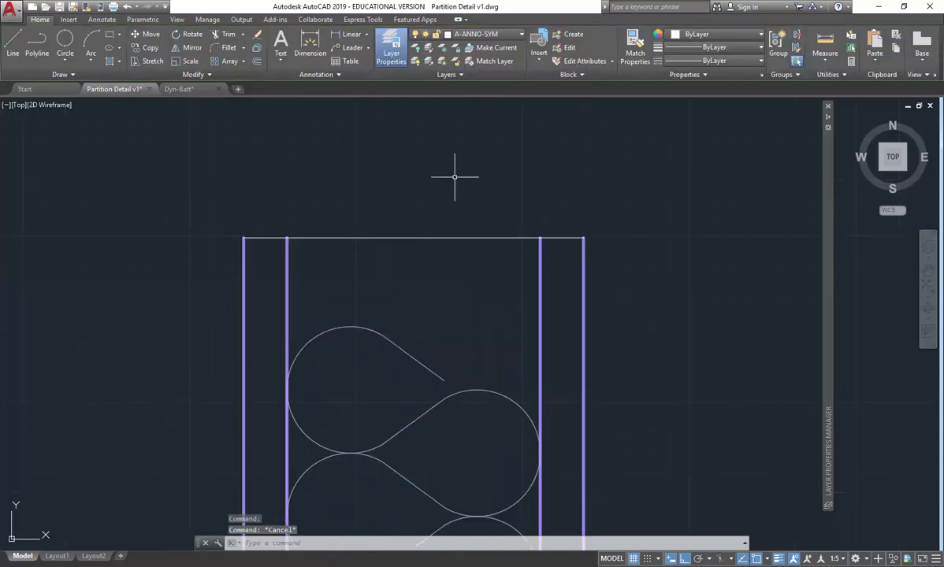
pyautogui.scroll(-5, 428, 369)
pyautogui.moveTo(428, 369); pyautogui.dragTo(420, 272, button='middle')
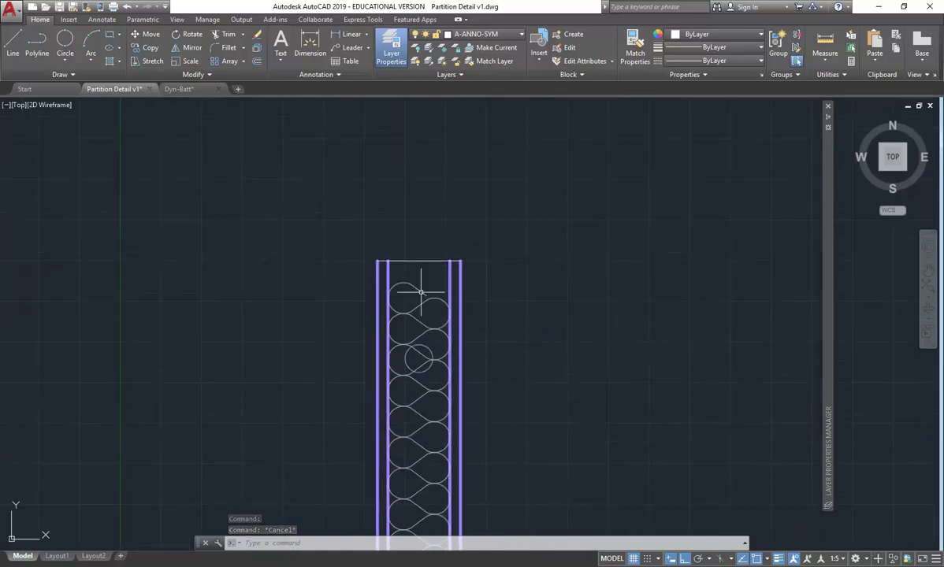
pyautogui.scroll(3, 422, 274)
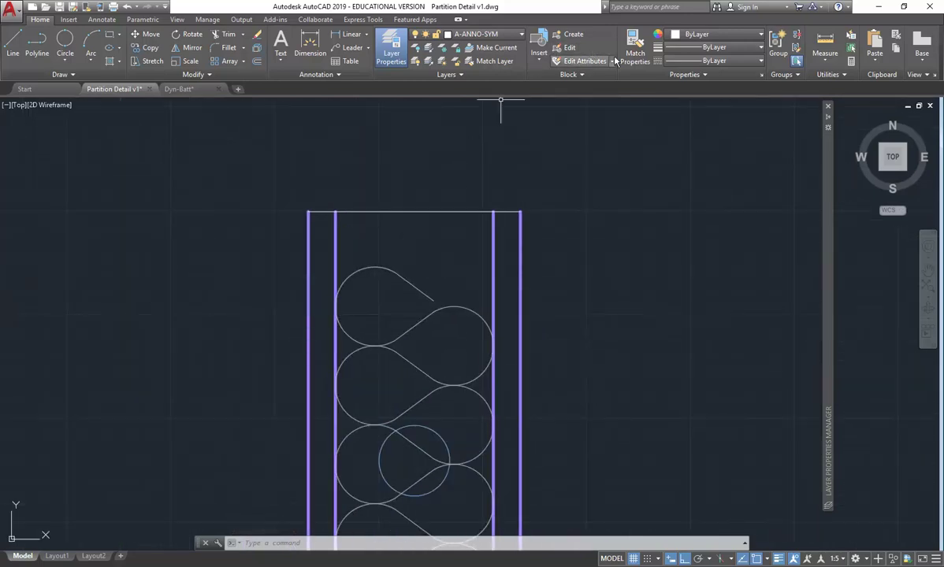
# Insert a BATT-76 block and move it into place among the batt loops
pyautogui.click(539, 54)
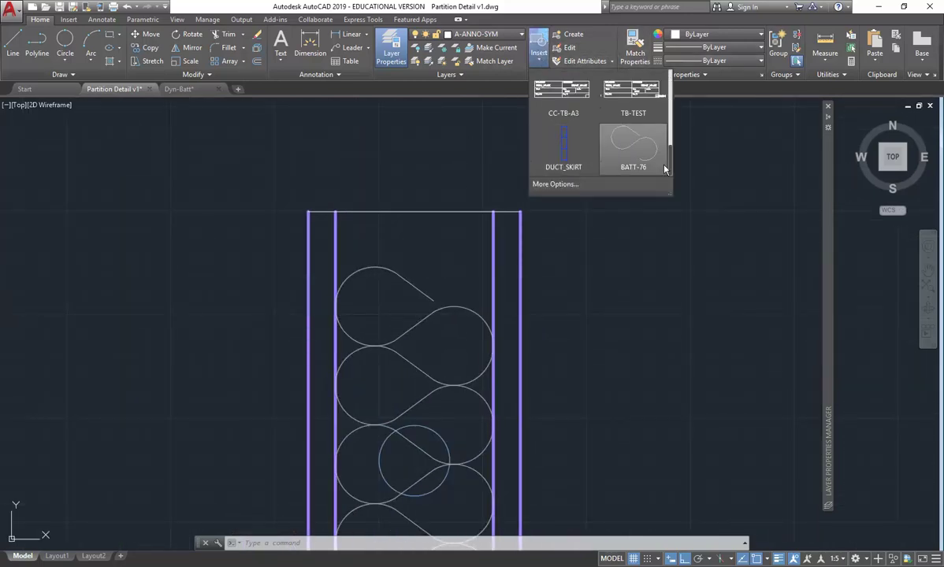
pyautogui.click(626, 150)
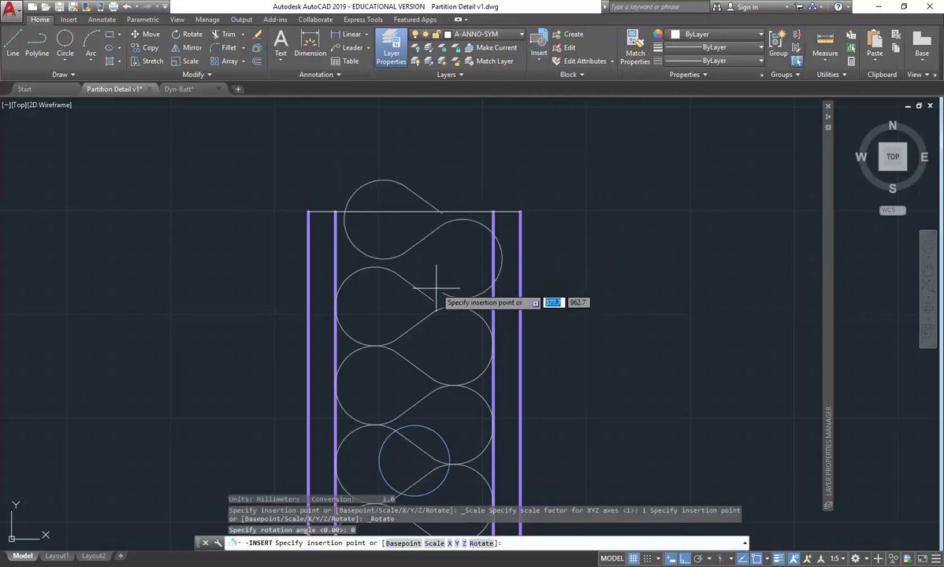
pyautogui.scroll(3, 437, 280)
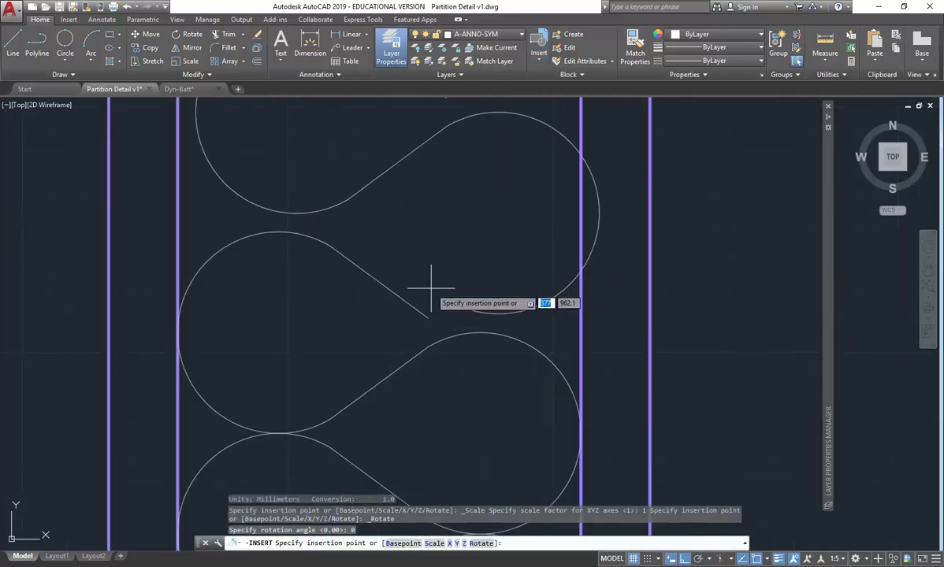
pyautogui.click(525, 279)
pyautogui.click(548, 294)
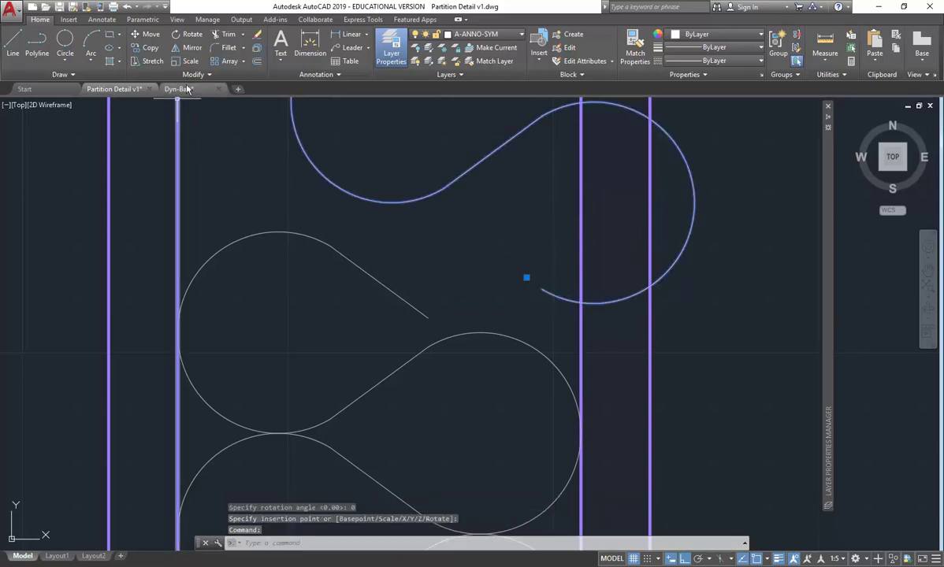
pyautogui.click(147, 34)
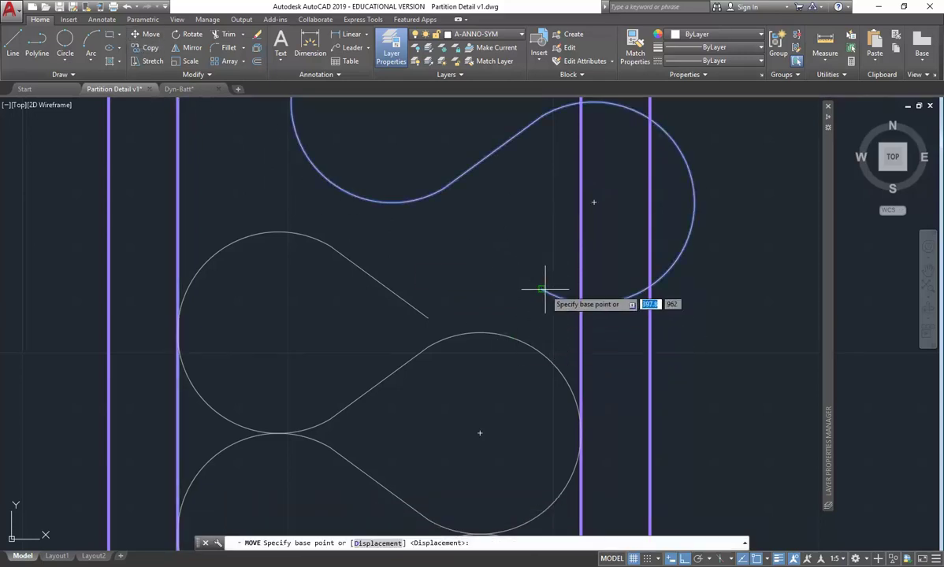
pyautogui.click(542, 289)
pyautogui.click(432, 314)
# Explode the top batt block into separate arcs and lines
pyautogui.scroll(-4, 431, 337)
pyautogui.scroll(3, 431, 337)
pyautogui.click(410, 260)
pyautogui.click(257, 48)
pyautogui.click(394, 163)
# Delete the top batt's diagonal tail line and trim the arc above the capping line
pyautogui.press('Delete')
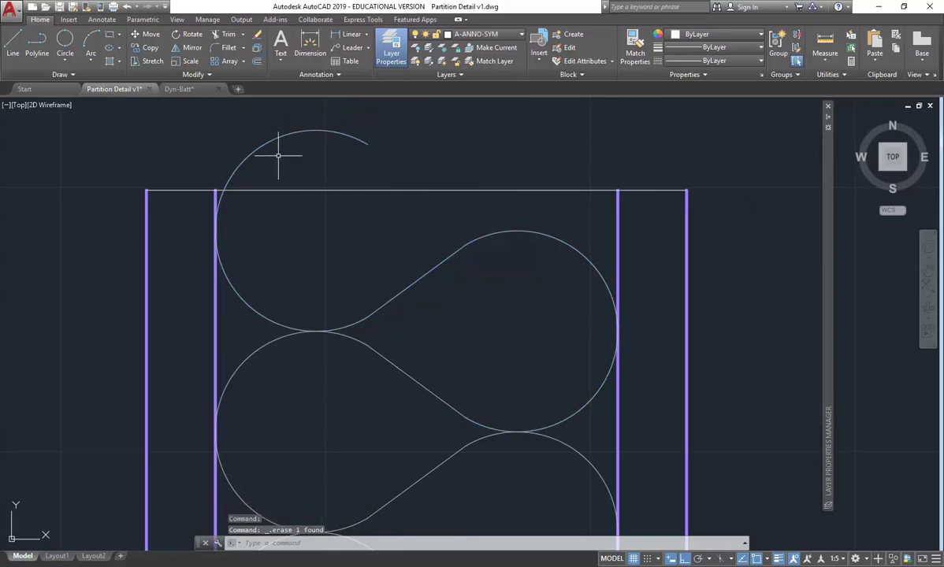
pyautogui.click(226, 35)
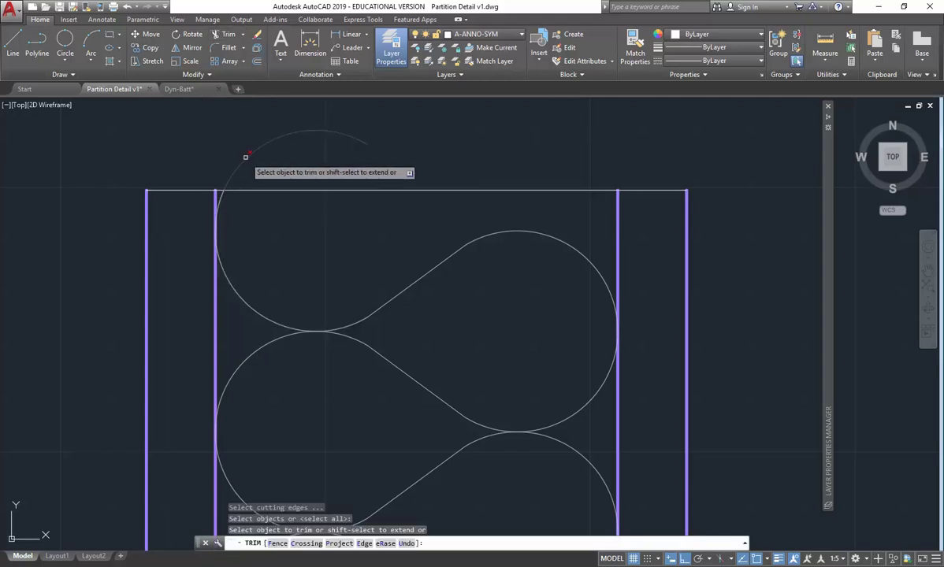
pyautogui.click(249, 155)
pyautogui.scroll(-2, 264, 167)
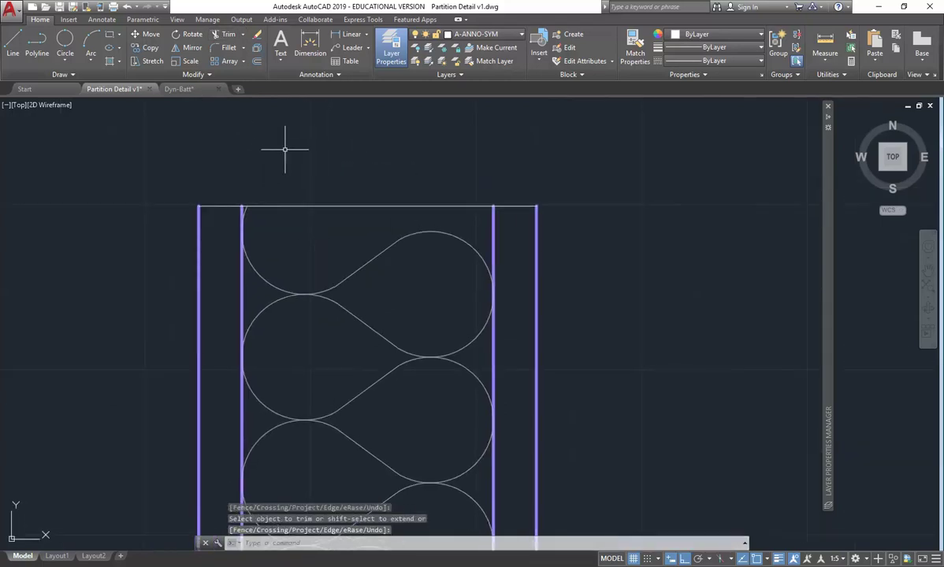
pyautogui.scroll(2, 287, 151)
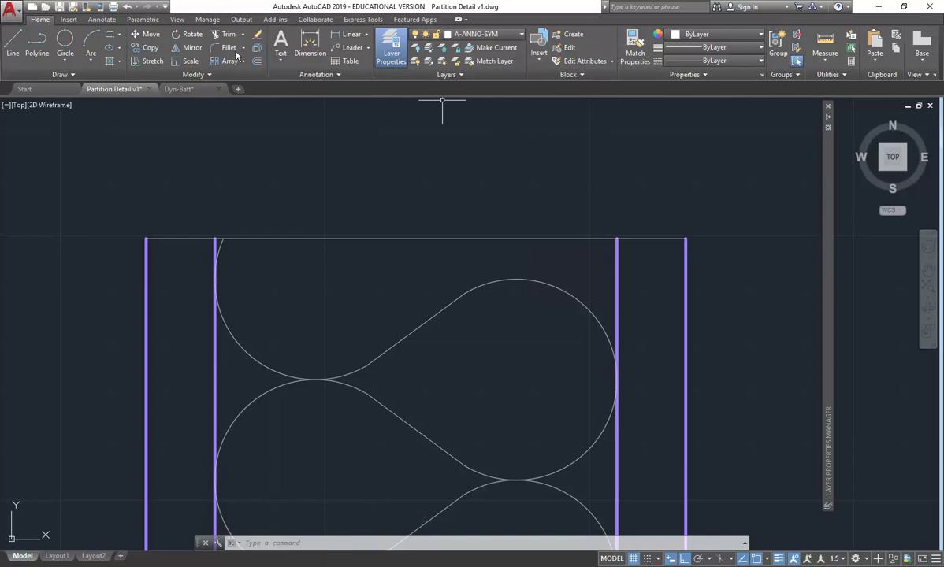
# Draw a short line rising at about 103° from the capping line, with Ortho off
pyautogui.click(13, 43)
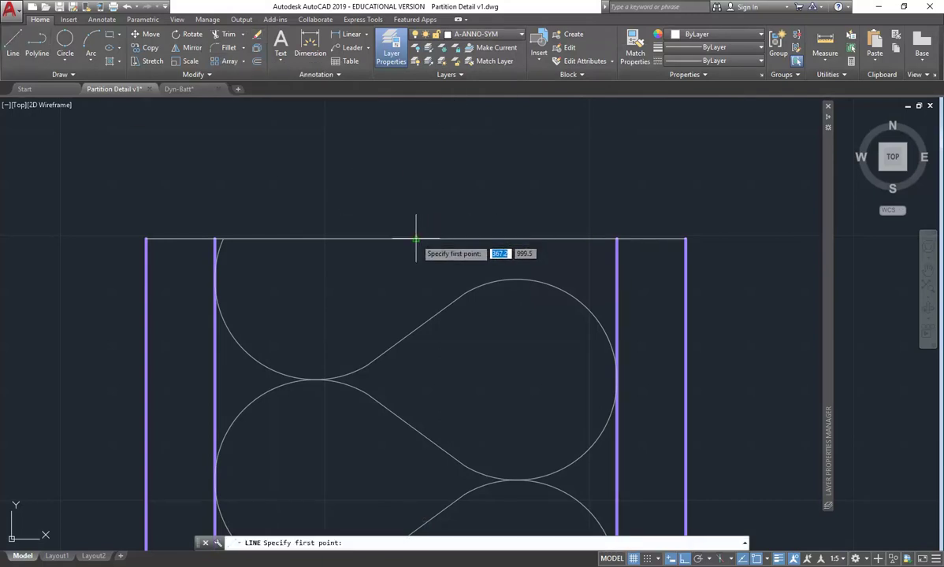
pyautogui.click(416, 238)
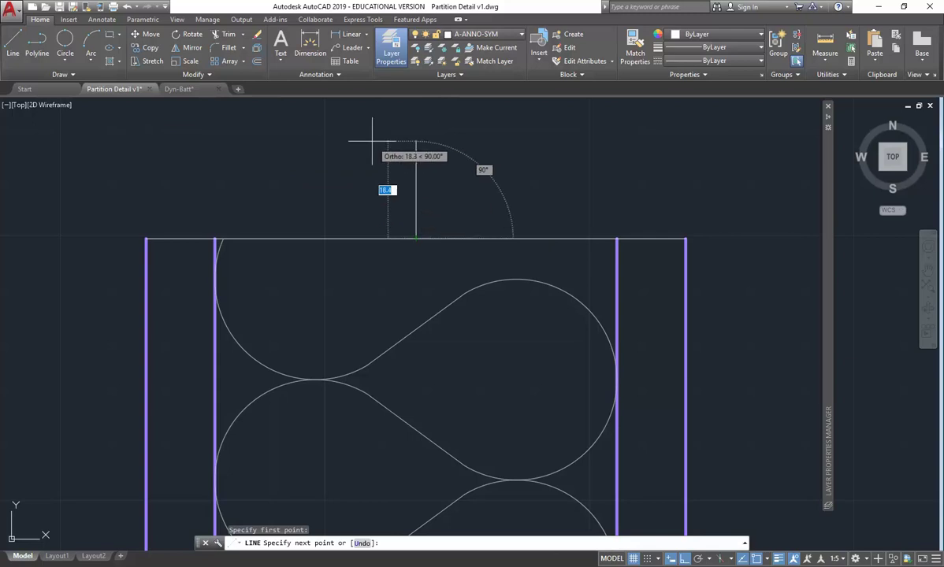
pyautogui.scroll(-2, 379, 190)
pyautogui.moveTo(379, 190); pyautogui.dragTo(397, 232, button='middle')
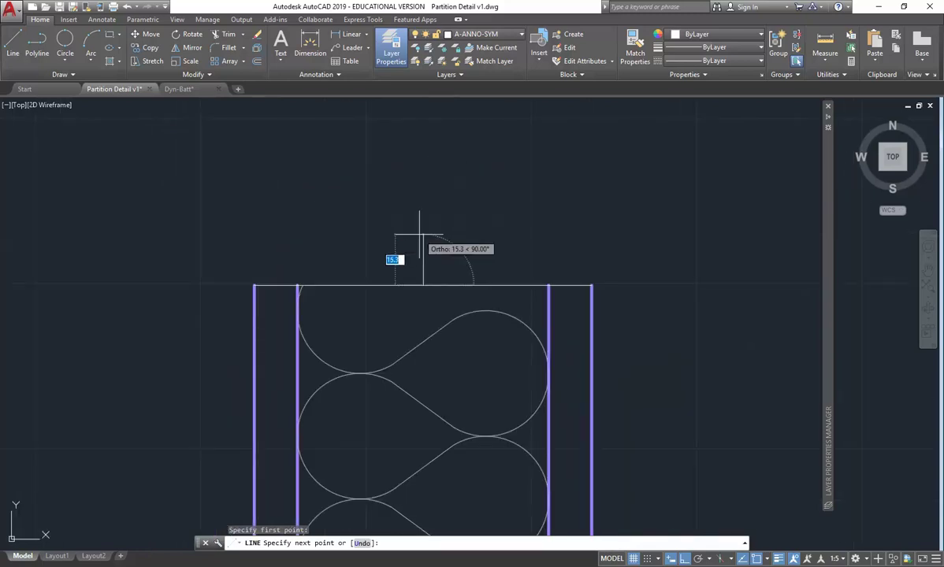
pyautogui.scroll(2, 419, 234)
pyautogui.scroll(2, 418, 234)
pyautogui.scroll(-4, 419, 234)
pyautogui.scroll(2, 418, 234)
pyautogui.press('F8')
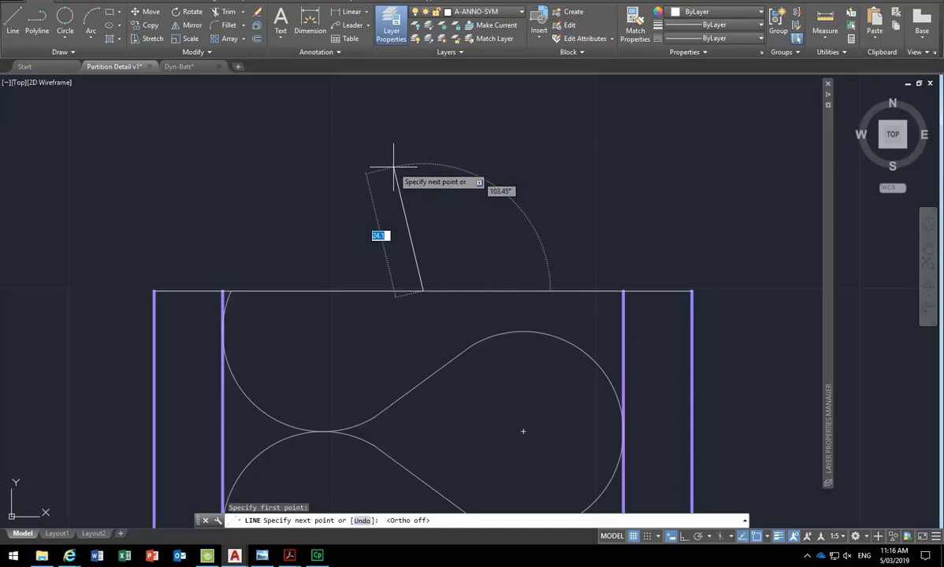
pyautogui.click(394, 165)
pyautogui.press('F8')
pyautogui.rightClick(399, 160)
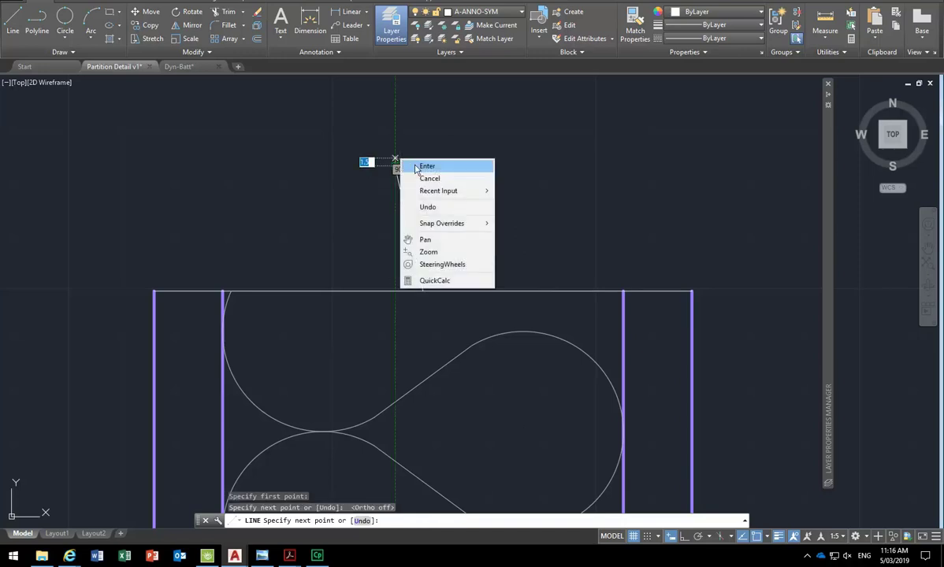
pyautogui.click(424, 166)
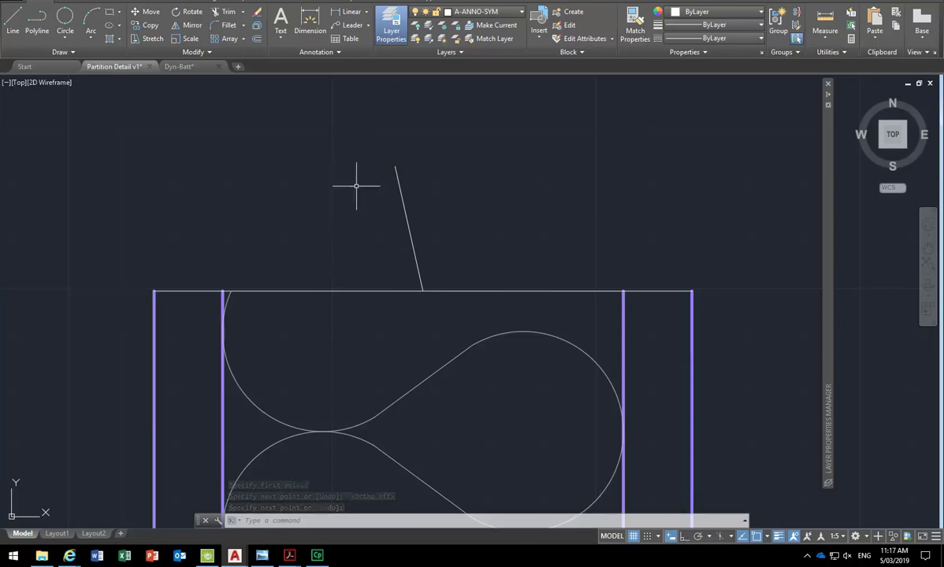
pyautogui.moveTo(401, 196)
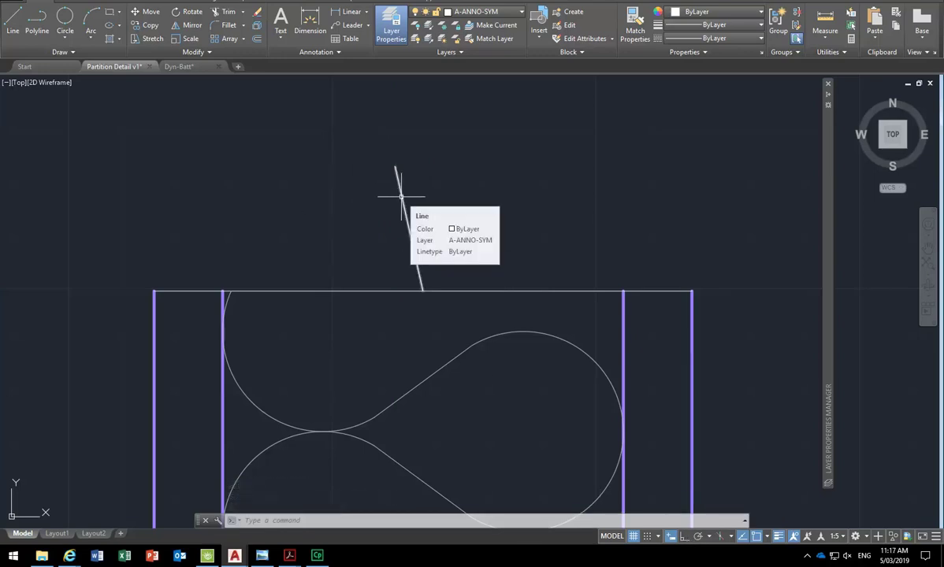
# Grip-stretch the sloped line's top endpoint to a new position
pyautogui.click(401, 197)
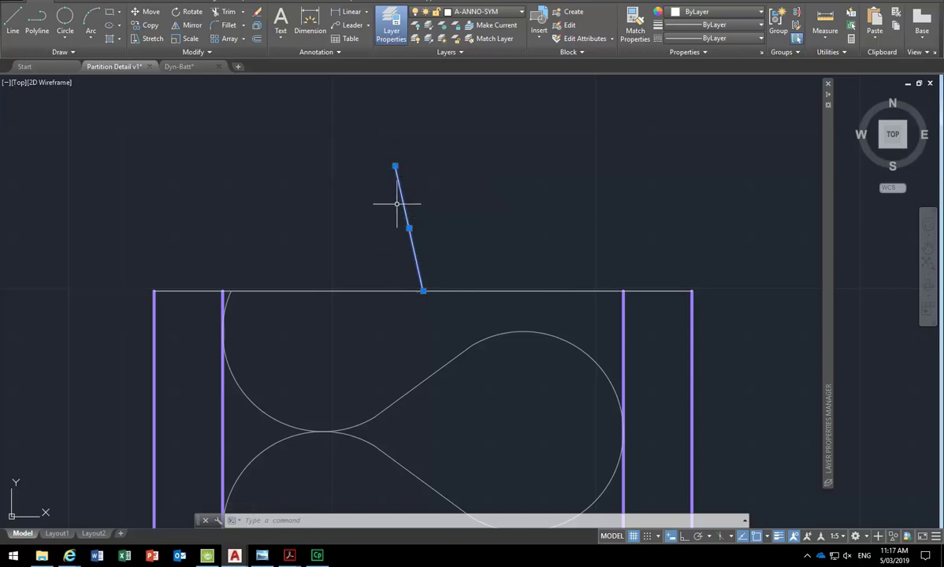
pyautogui.scroll(2, 377, 164)
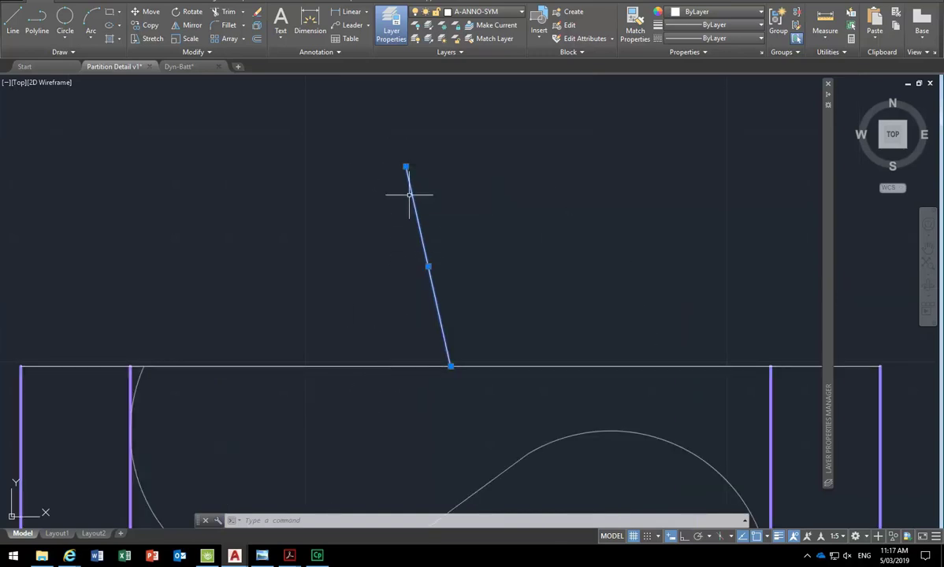
pyautogui.click(405, 166)
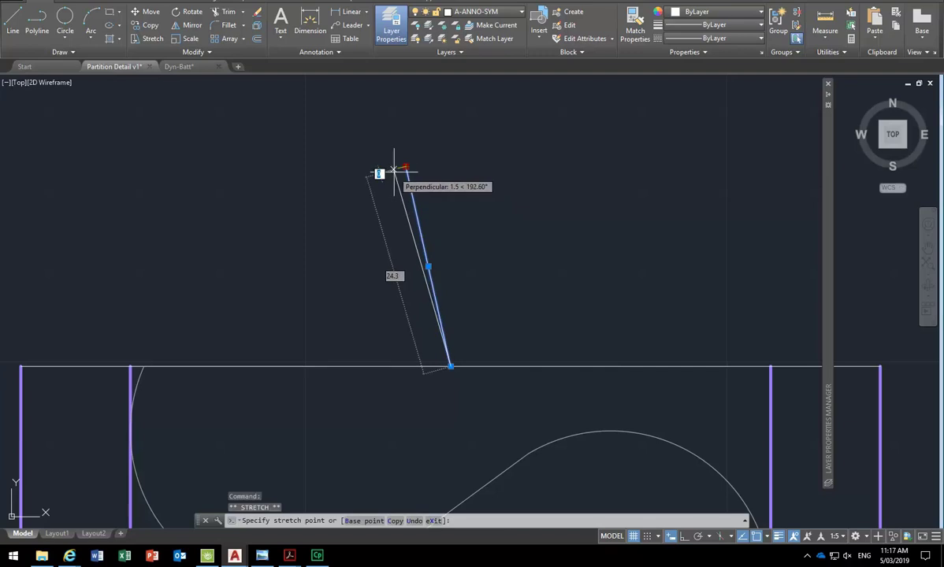
pyautogui.click(394, 171)
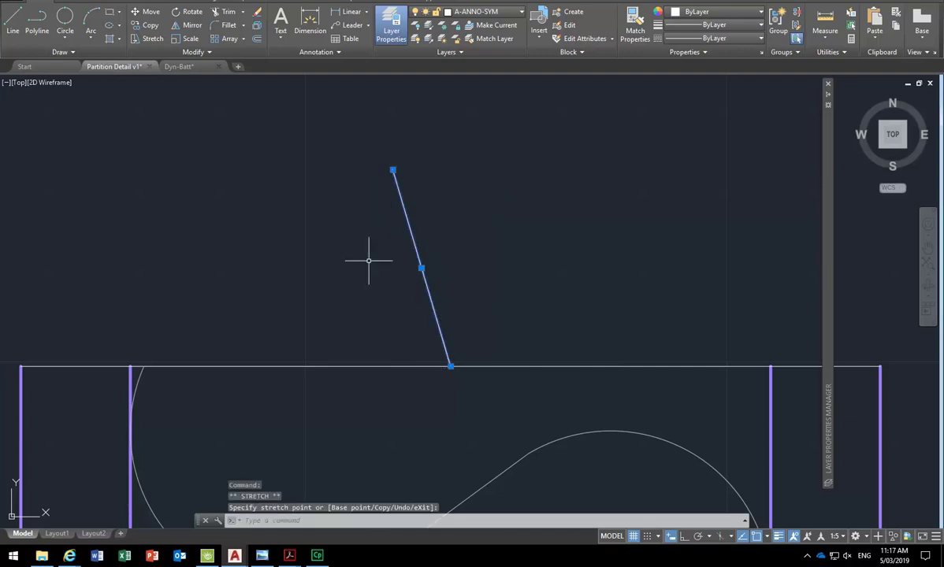
pyautogui.scroll(-4, 391, 267)
pyautogui.press('Escape')
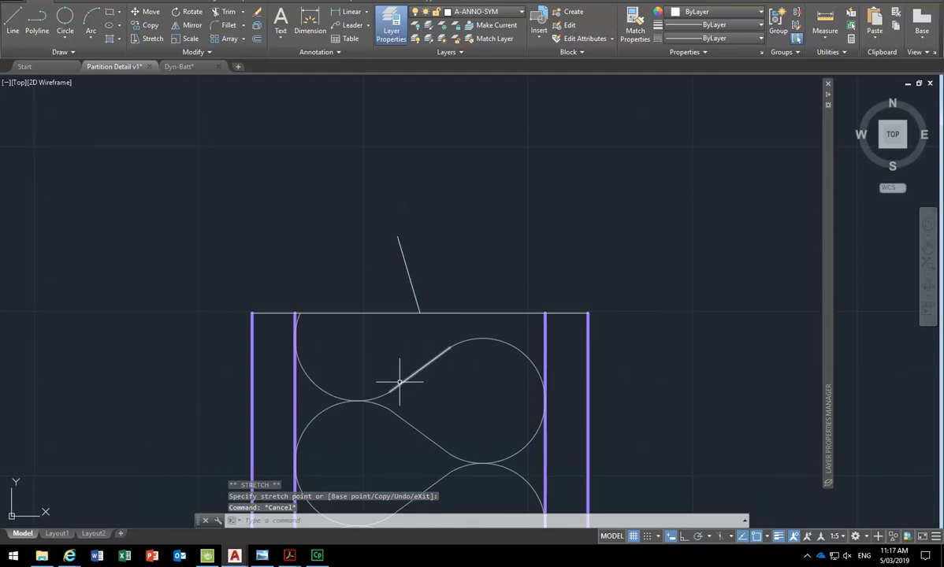
# Stretch the top endpoint again, leaving a shorter stroke above the capping line
pyautogui.click(413, 281)
pyautogui.scroll(6, 418, 277)
pyautogui.click(373, 145)
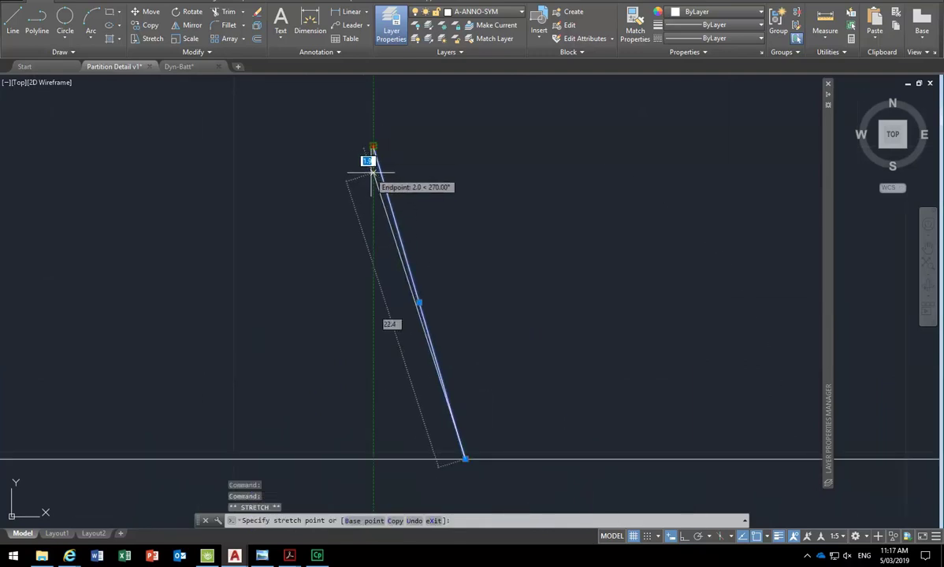
pyautogui.click(383, 169)
pyautogui.scroll(-5, 348, 237)
pyautogui.press('Escape')
pyautogui.scroll(-2, 348, 268)
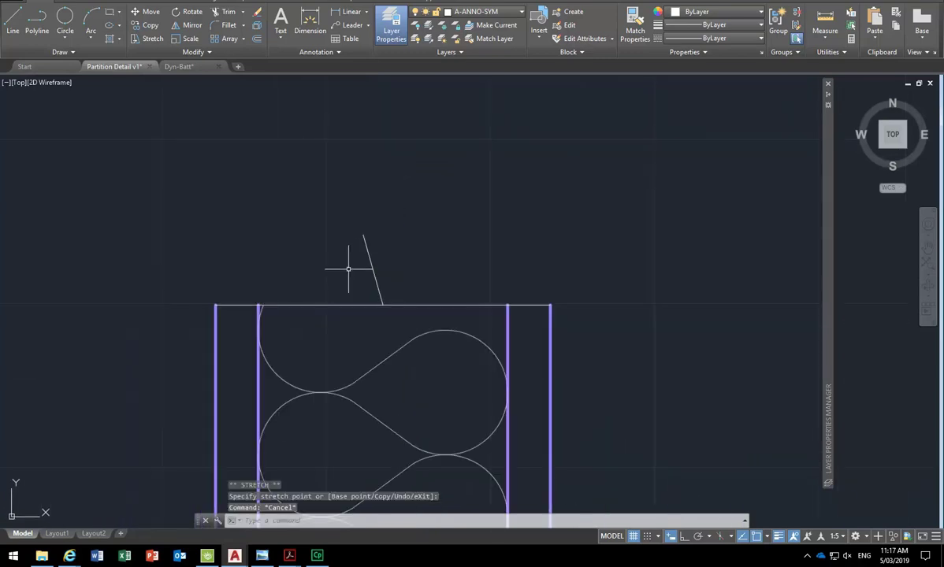
pyautogui.scroll(2, 348, 268)
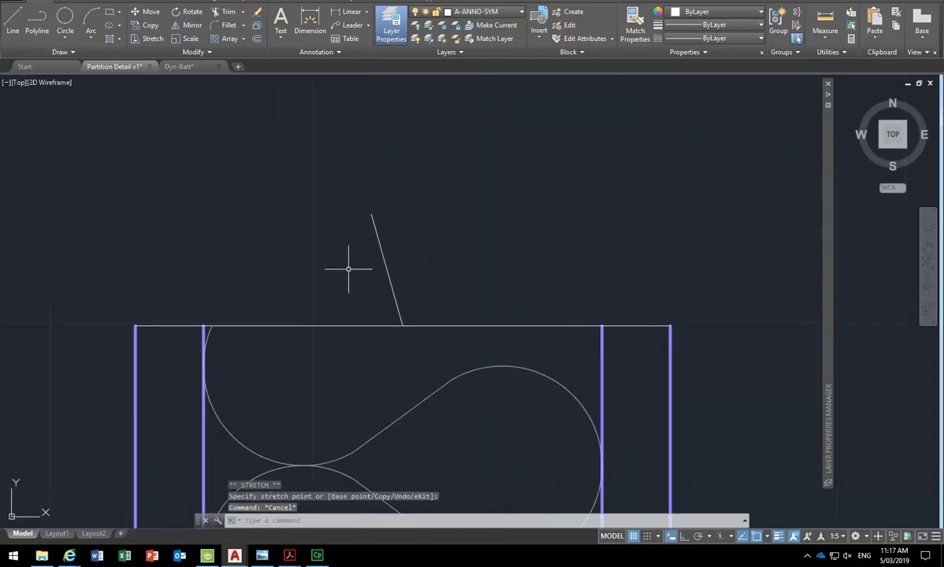
# Mirror the sloped line about a vertical axis through its top end, keeping the original
pyautogui.click(380, 244)
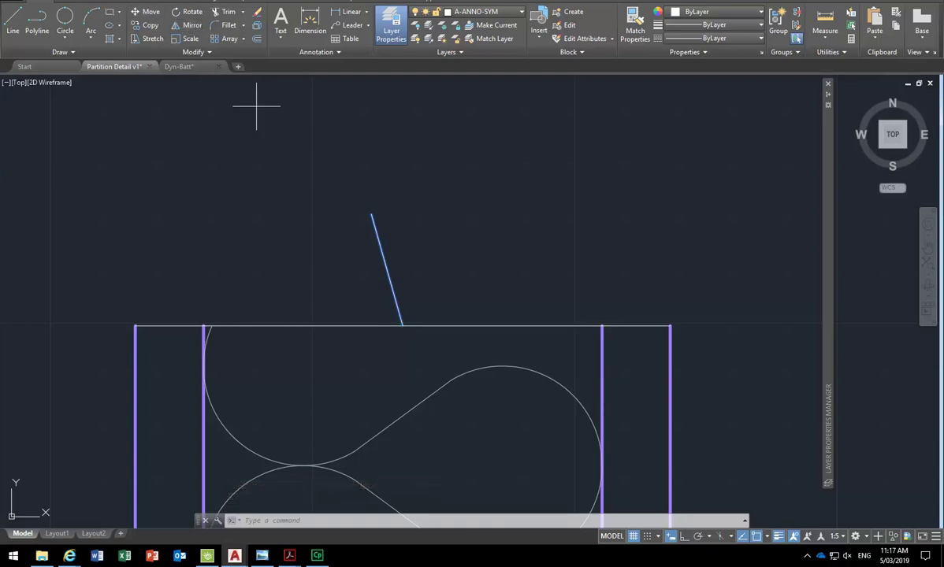
pyautogui.click(372, 214)
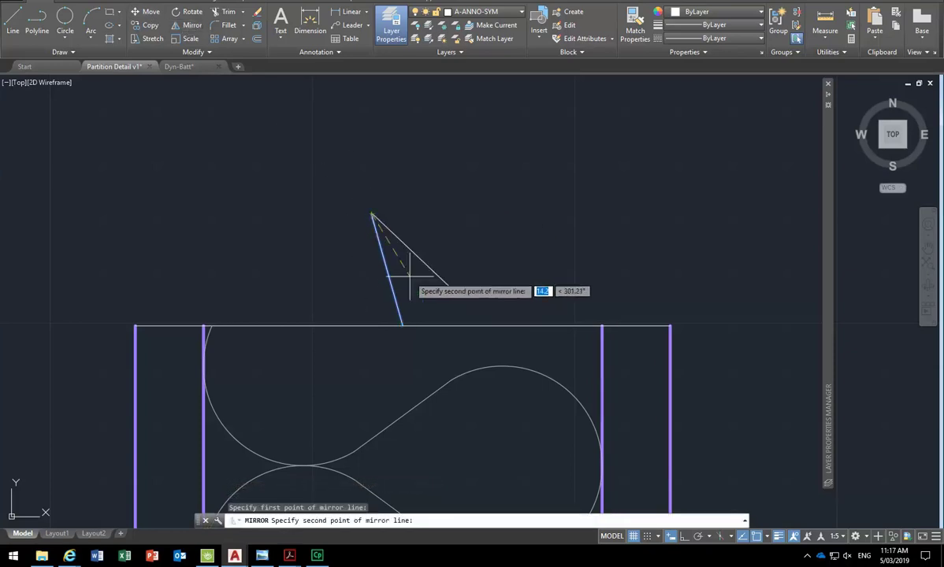
pyautogui.click(684, 537)
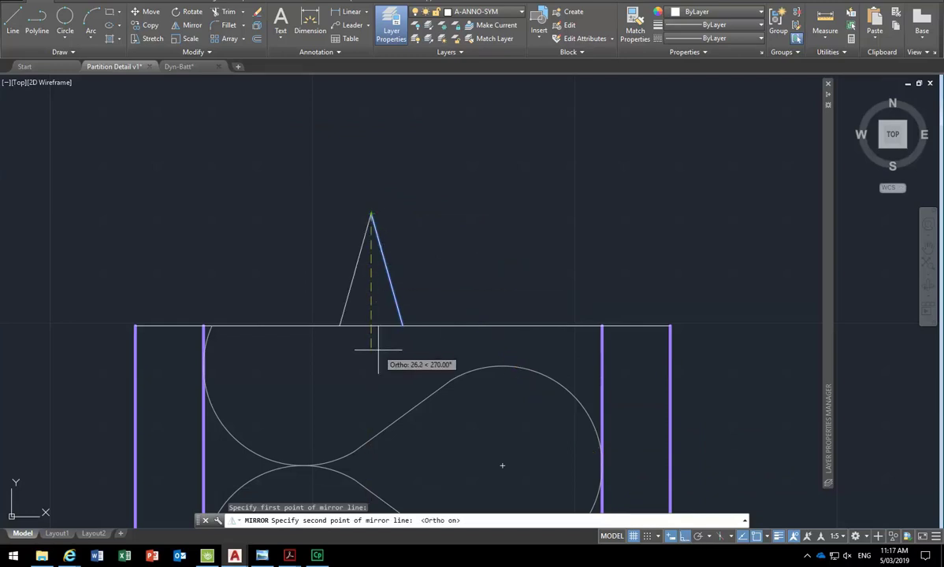
pyautogui.click(370, 359)
pyautogui.press('Return')
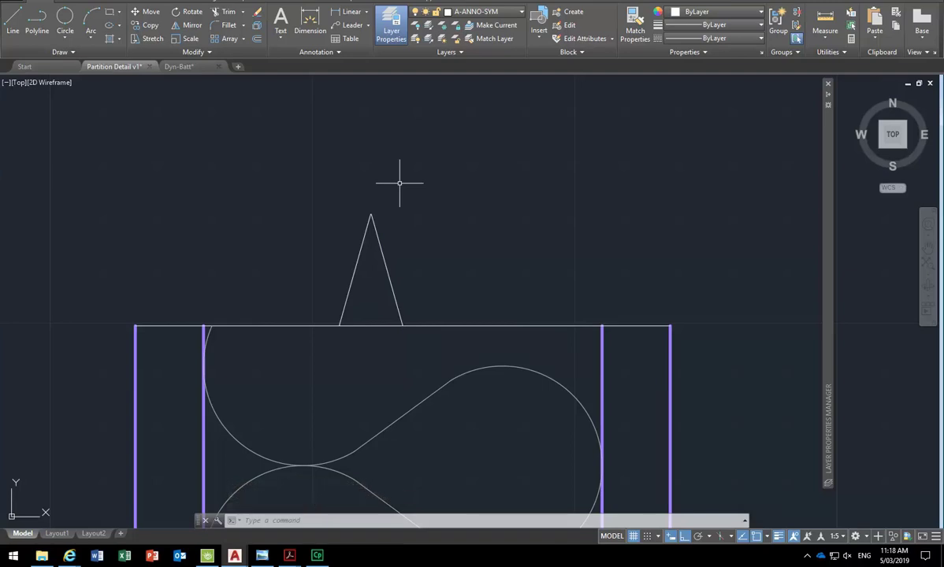
pyautogui.click(128, 7)
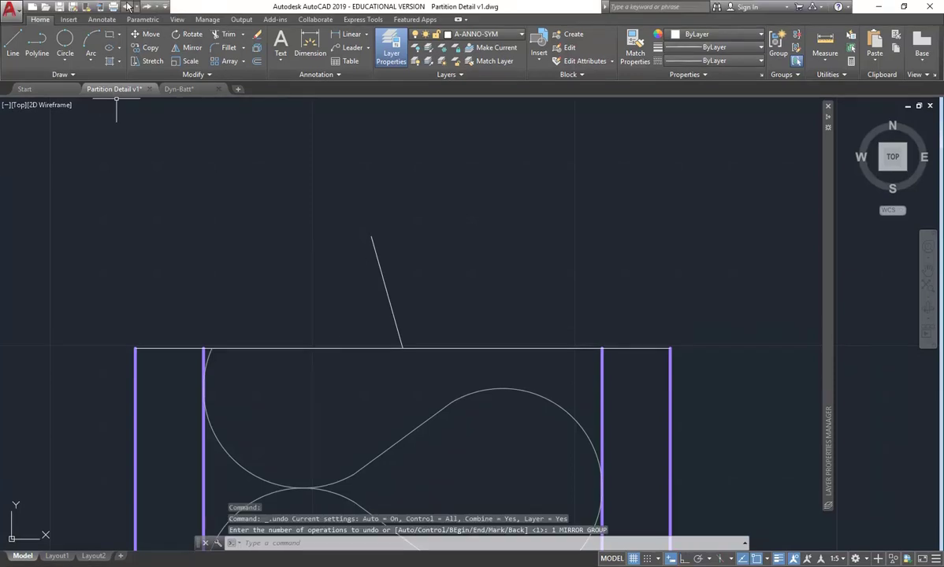
pyautogui.click(381, 272)
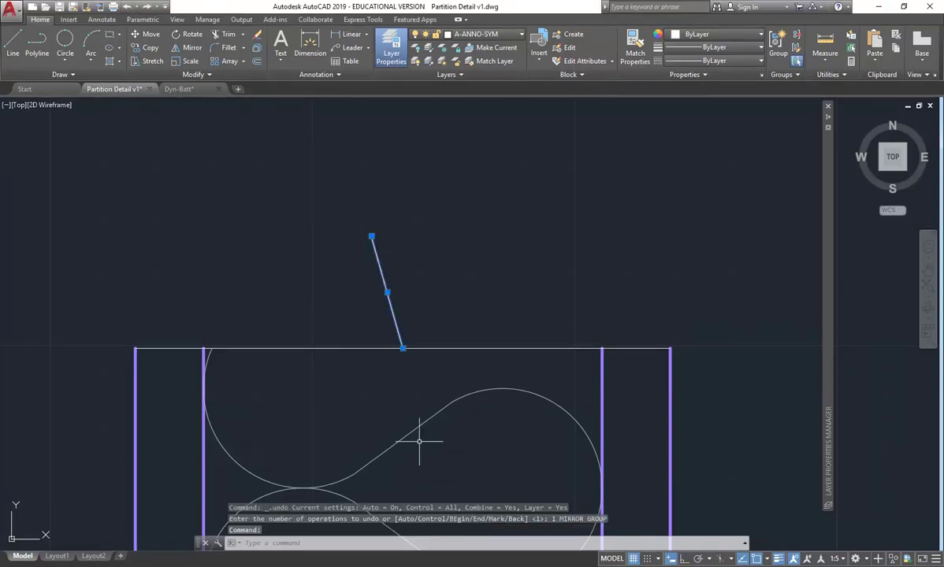
pyautogui.click(187, 48)
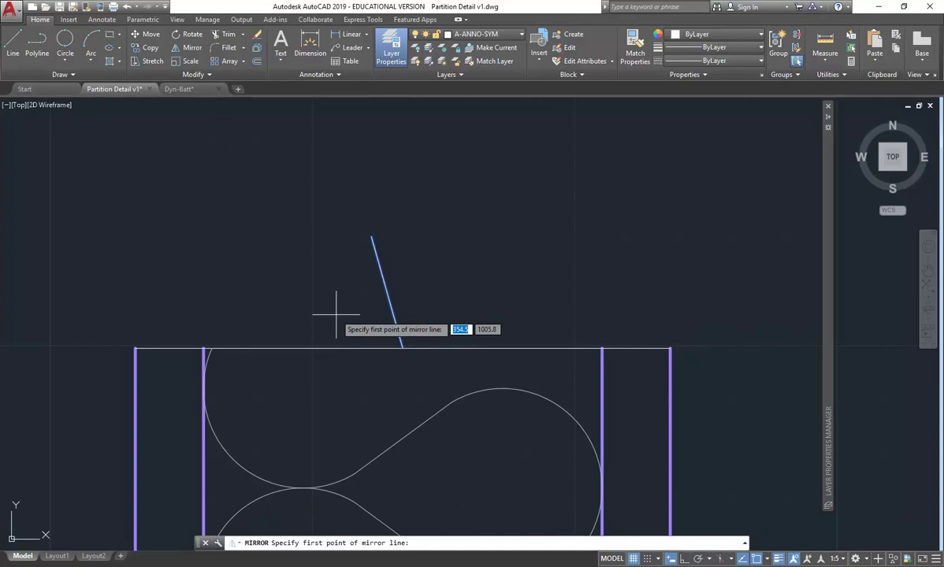
pyautogui.click(371, 236)
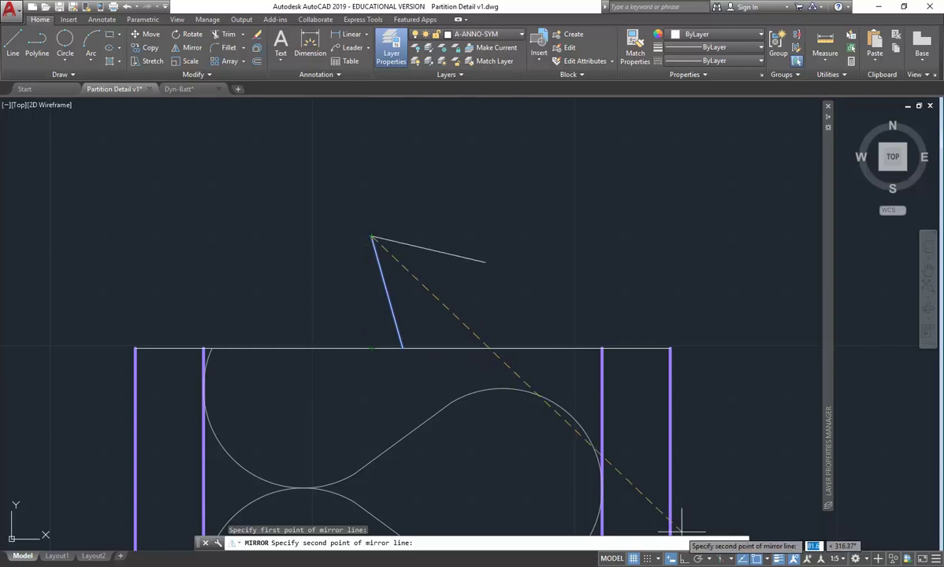
pyautogui.click(682, 559)
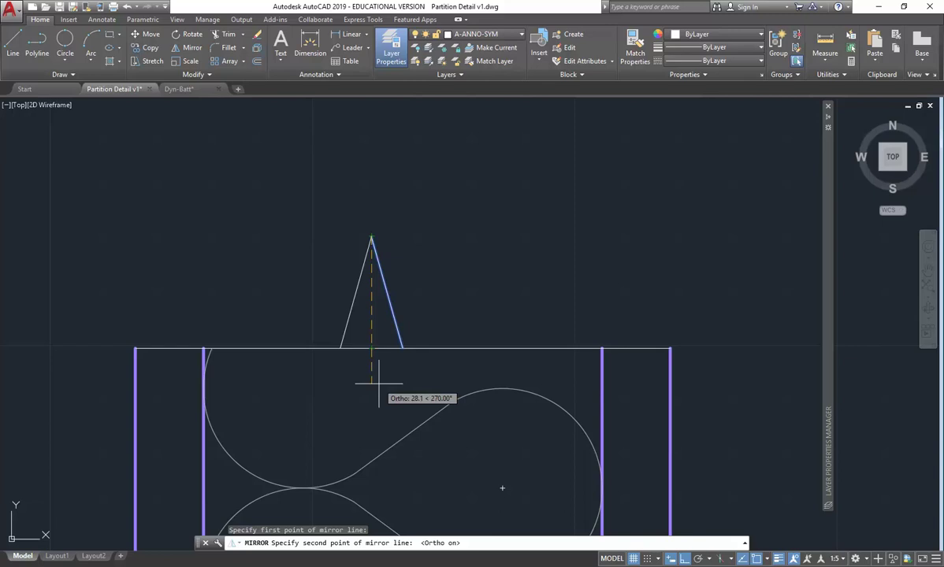
pyautogui.click(379, 383)
pyautogui.press('Return')
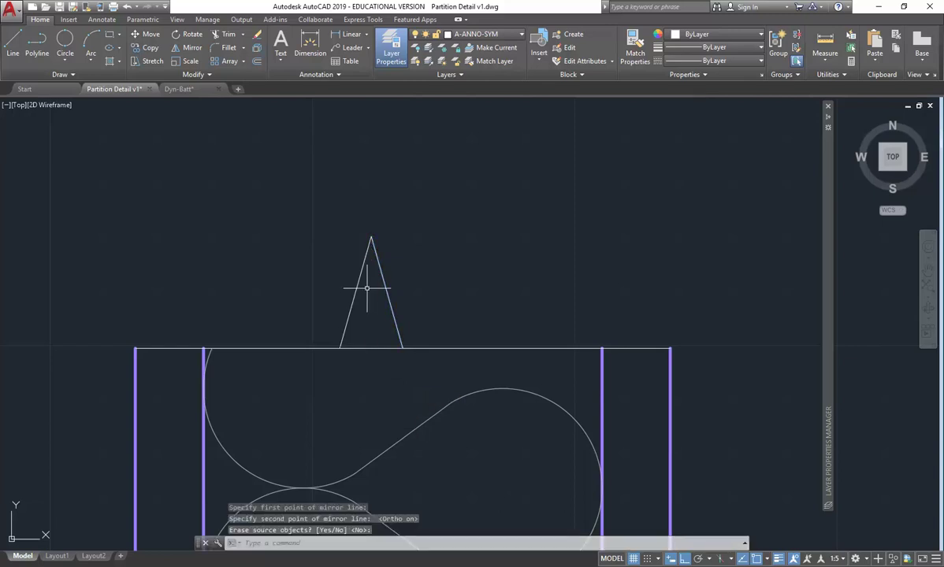
# Mirror both peak strokes across the capping line into a diamond, then select its lower half
pyautogui.click(399, 224)
pyautogui.click(351, 275)
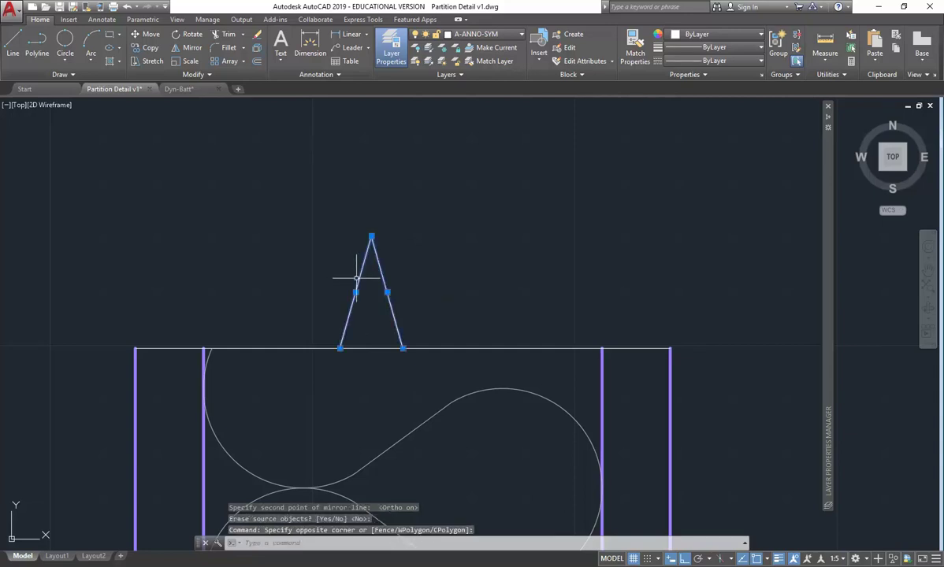
pyautogui.click(189, 48)
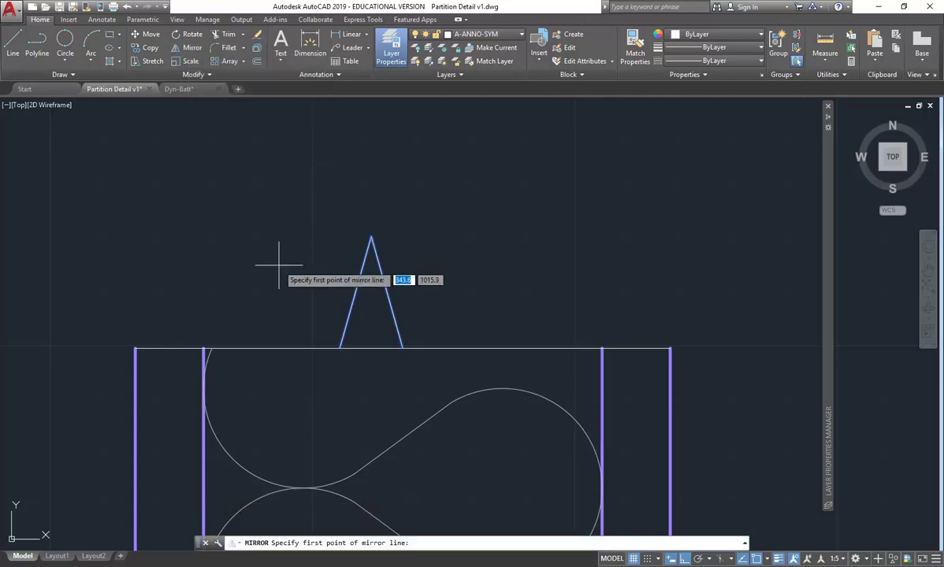
pyautogui.click(340, 347)
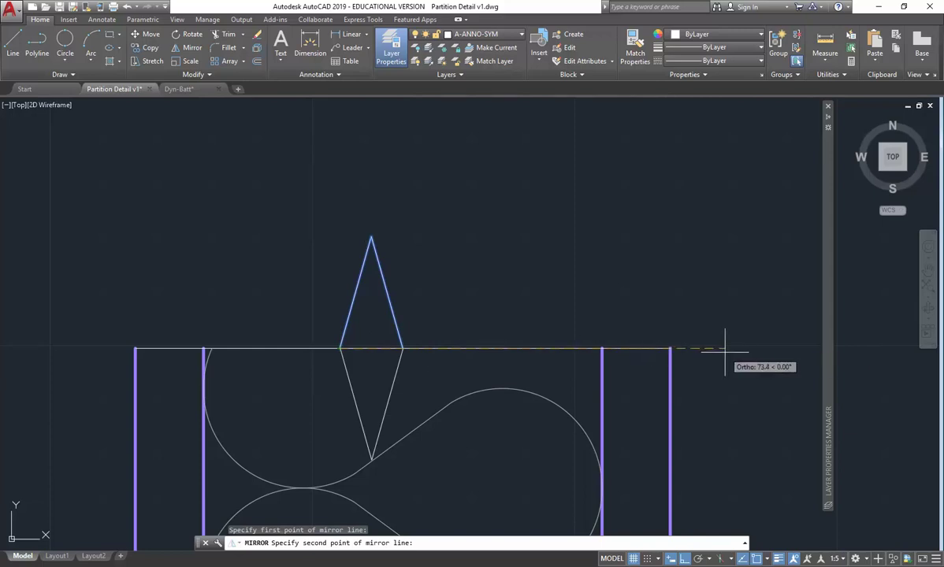
pyautogui.click(725, 349)
pyautogui.rightClick(679, 280)
pyautogui.click(700, 285)
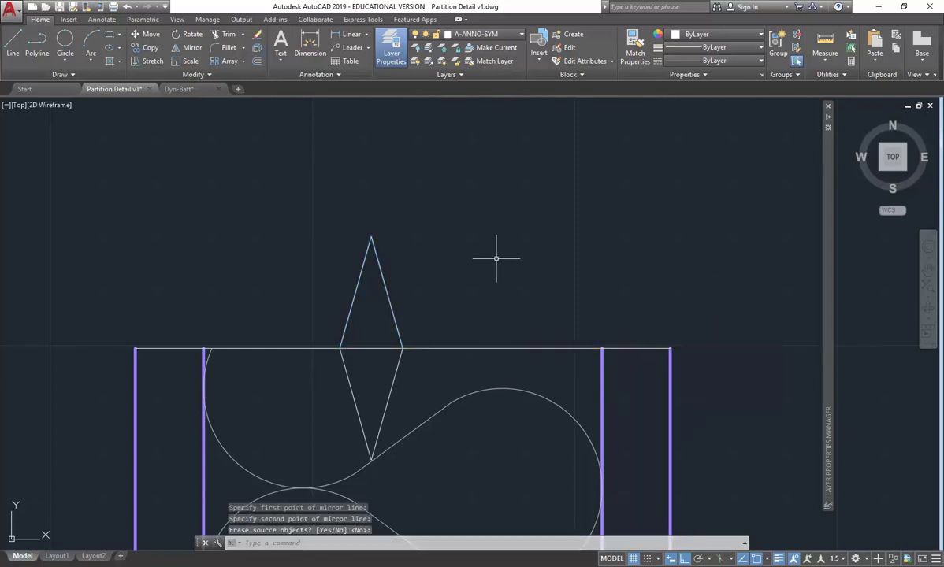
pyautogui.click(411, 375)
pyautogui.click(301, 413)
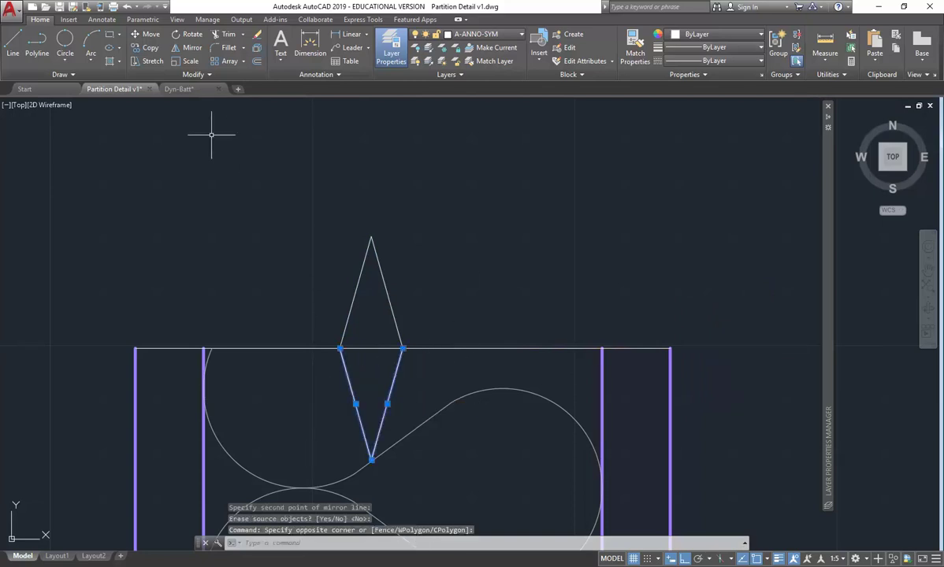
# Move the two lower diamond lines from the left corner to the right corner, forming a zigzag
pyautogui.click(141, 35)
pyautogui.click(339, 348)
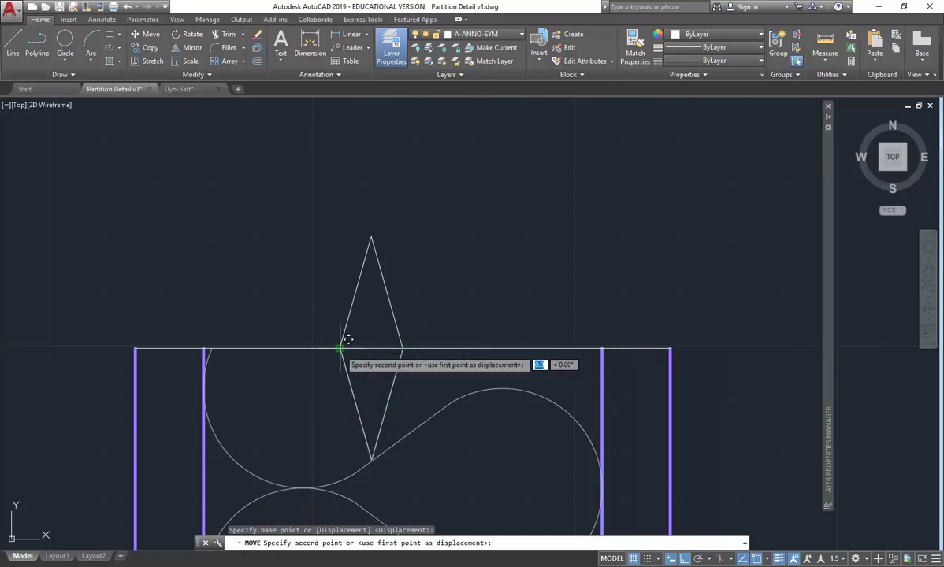
pyautogui.click(411, 339)
pyautogui.scroll(-3, 428, 290)
pyautogui.scroll(-2, 460, 442)
pyautogui.moveTo(459, 442); pyautogui.dragTo(412, 369, button='middle')
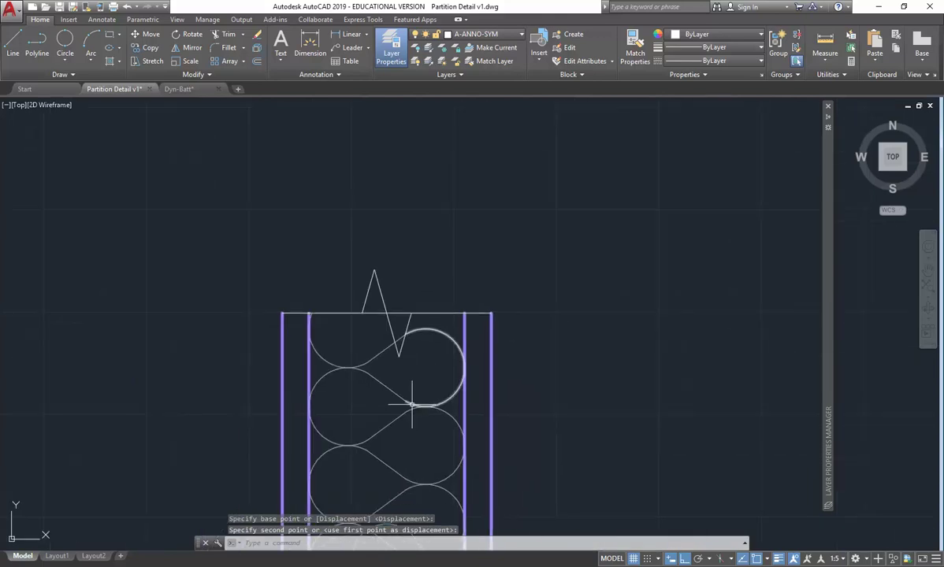
pyautogui.scroll(-2, 422, 385)
pyautogui.scroll(-1, 331, 316)
pyautogui.scroll(-2, 320, 388)
pyautogui.scroll(3, 320, 387)
pyautogui.scroll(6, 333, 276)
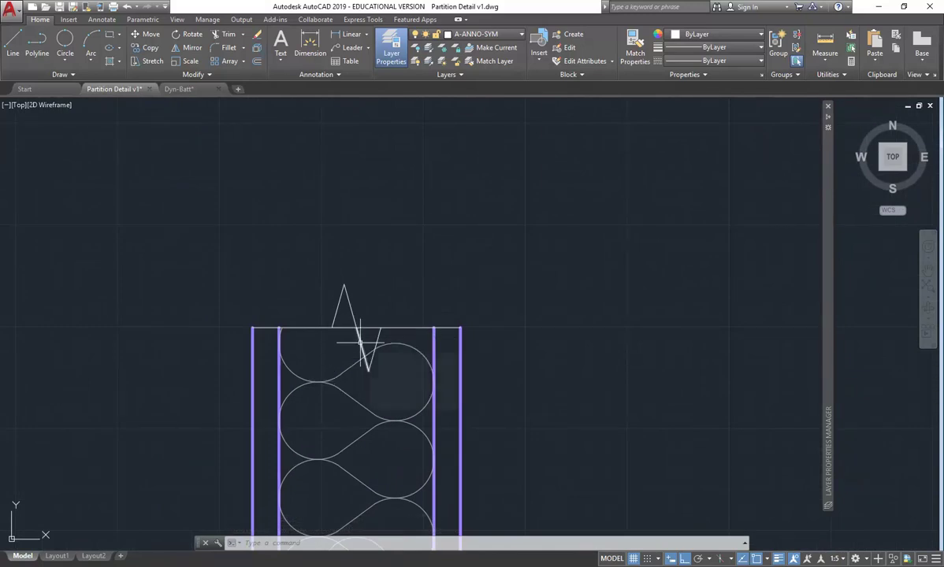
pyautogui.scroll(4, 360, 342)
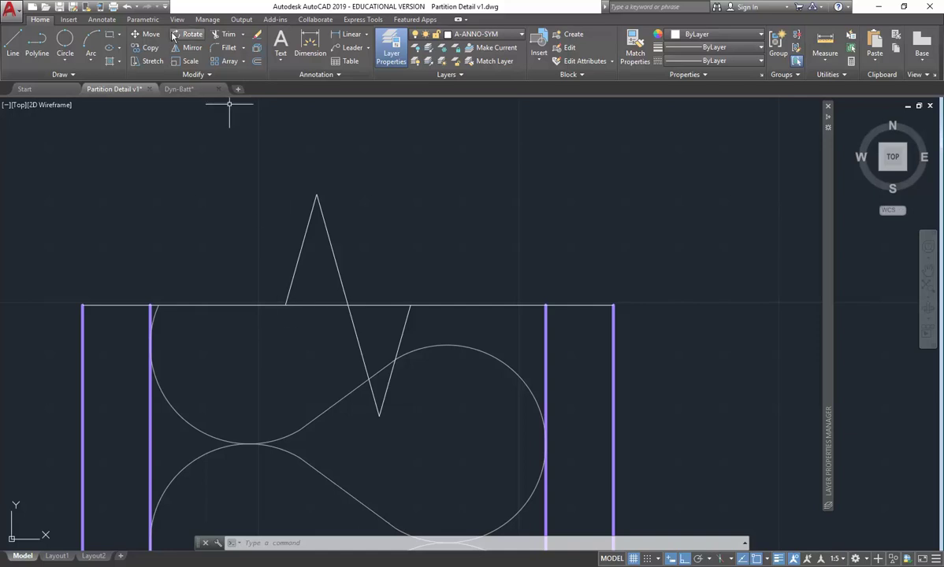
# Trim the straight line out of the break-line zigzag, using all objects as cutting edges
pyautogui.click(222, 35)
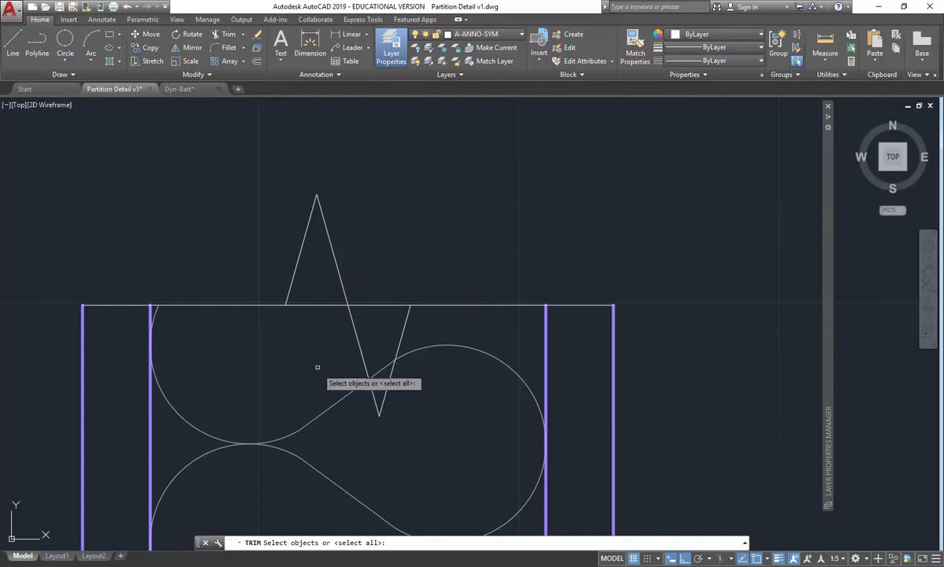
pyautogui.press('Return')
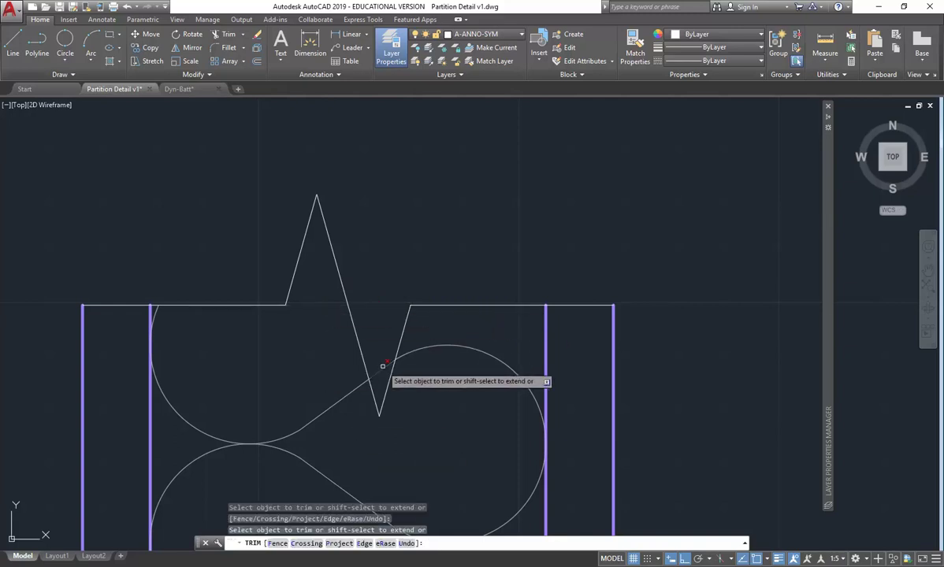
pyautogui.press('Escape')
pyautogui.scroll(-4, 379, 280)
pyautogui.moveTo(422, 291); pyautogui.dragTo(469, 290, button='middle')
pyautogui.scroll(2, 488, 309)
# Select the top-left break-line segment and grab its left endpoint for stretching
pyautogui.press('Escape')
pyautogui.click(379, 283)
pyautogui.click(307, 283)
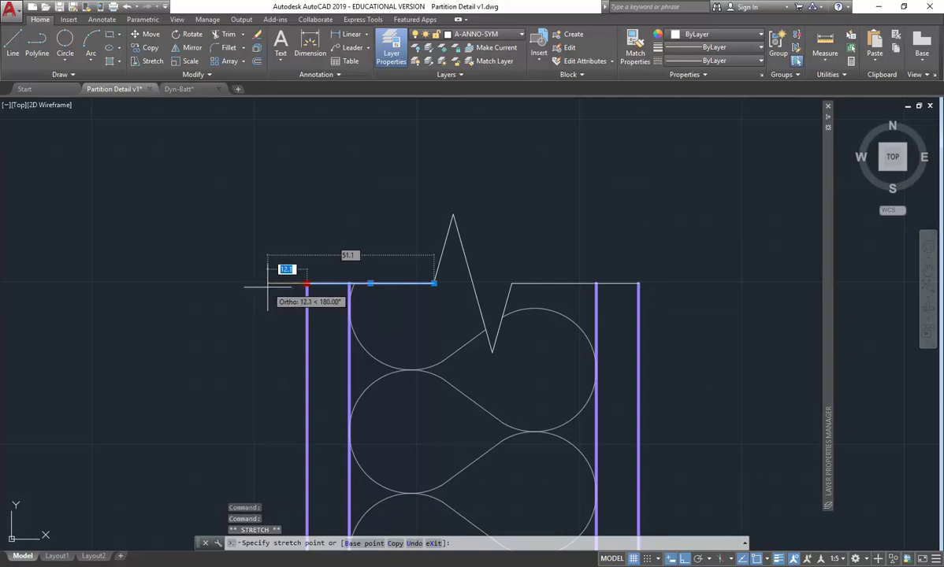
# Stretch the left and right break-line ends outward by 10 units each
pyautogui.write('10')
pyautogui.press('Return')
pyautogui.click(611, 282)
pyautogui.click(639, 283)
pyautogui.write('10')
pyautogui.press('Return')
pyautogui.press('Escape')
pyautogui.press('Escape')
# Extend the left end of the break line a further 5 units
pyautogui.scroll(-4, 679, 363)
pyautogui.moveTo(679, 362)
pyautogui.mouseDown(button='middle')
pyautogui.moveTo(391, 387)
pyautogui.moveTo(338, 336)
pyautogui.mouseUp(button='middle')
pyautogui.scroll(-4, 391, 387)
pyautogui.scroll(6, 332, 302)
pyautogui.scroll(2, 332, 302)
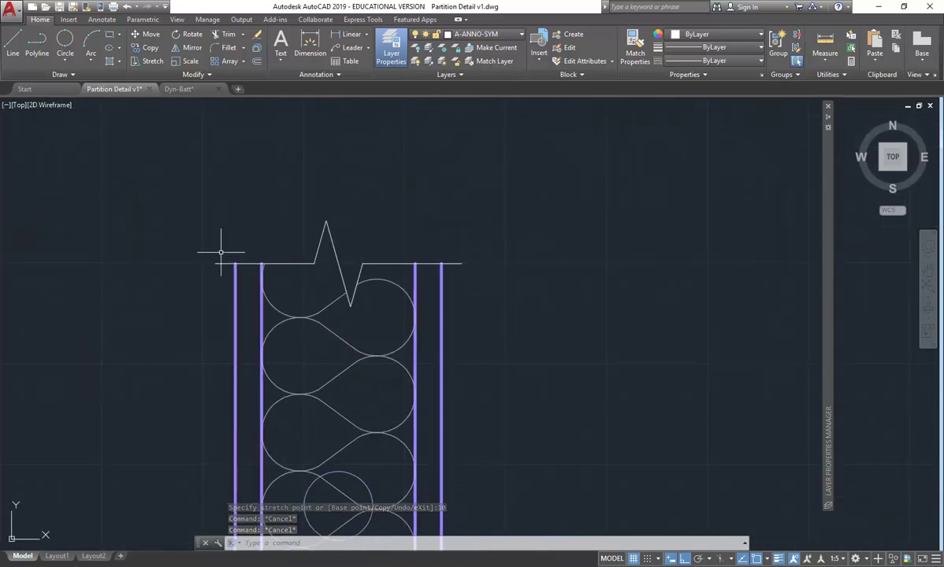
pyautogui.scroll(4, 222, 259)
pyautogui.click(197, 272)
pyautogui.click(197, 273)
pyautogui.write('5')
pyautogui.press('Return')
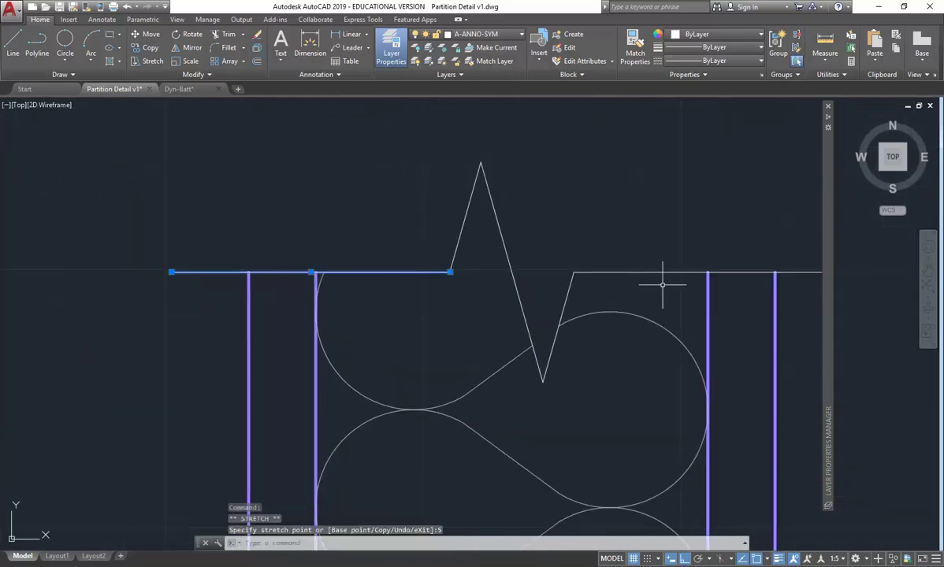
# Extend the right end of the break line a further 5 units and clear the selection
pyautogui.moveTo(776, 228); pyautogui.dragTo(492, 273, button='middle')
pyautogui.click(522, 263)
pyautogui.click(473, 301)
pyautogui.click(511, 275)
pyautogui.write('5')
pyautogui.press('Return')
pyautogui.scroll(-4, 597, 379)
pyautogui.press('Escape')
pyautogui.press('Escape')
pyautogui.moveTo(458, 419); pyautogui.dragTo(415, 381, button='middle')
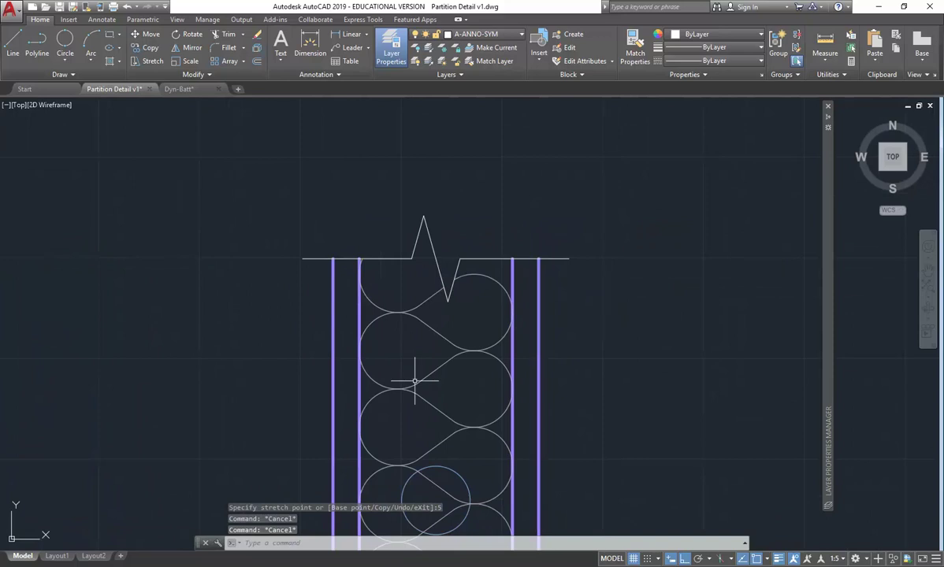
pyautogui.scroll(-2, 418, 354)
pyautogui.scroll(6, 423, 323)
pyautogui.moveTo(393, 294)
pyautogui.mouseDown(button='middle')
pyautogui.moveTo(391, 386)
pyautogui.moveTo(407, 348)
pyautogui.mouseUp(button='middle')
pyautogui.scroll(-2, 396, 386)
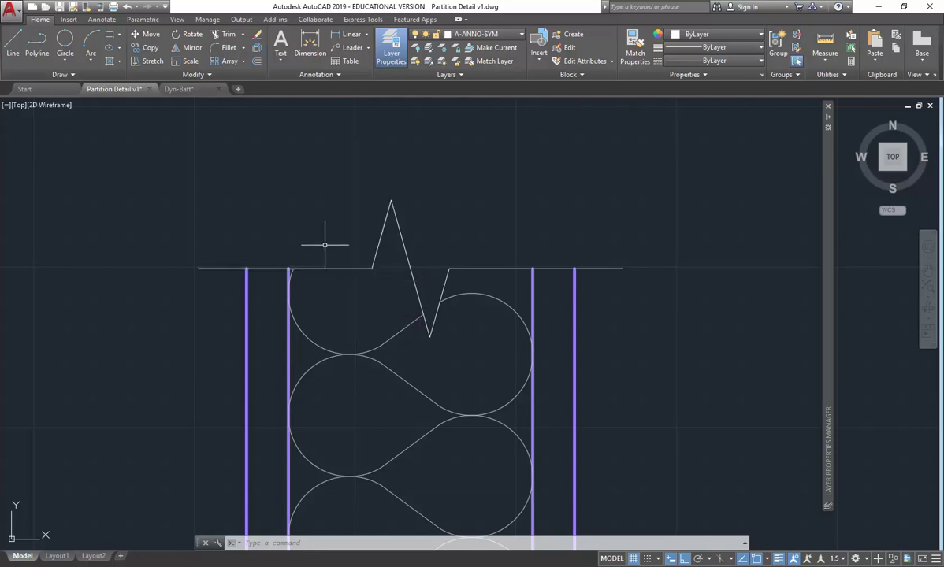
# Change the A-ANNO-SYM layer's lineweight to 0.30 mm in Layer Properties
pyautogui.click(391, 49)
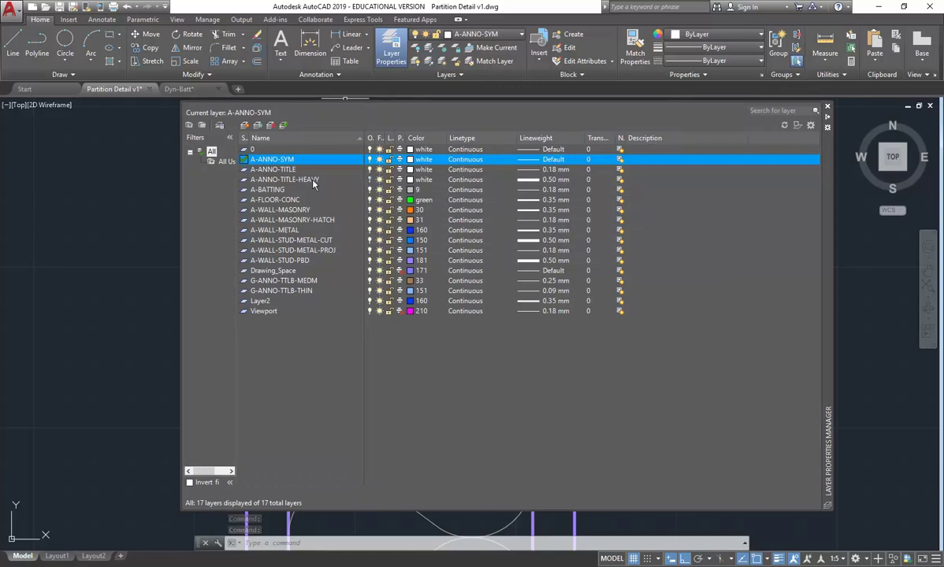
pyautogui.click(533, 161)
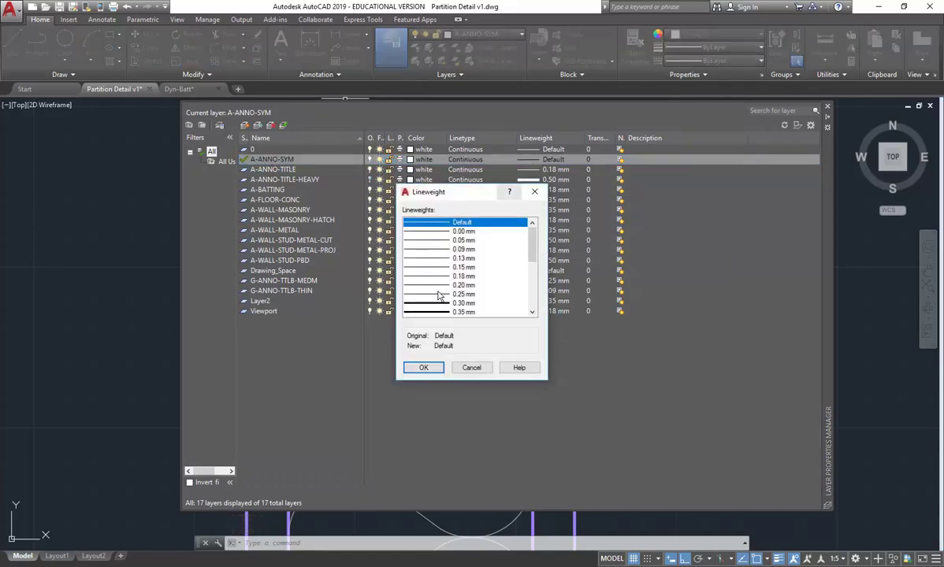
pyautogui.click(439, 295)
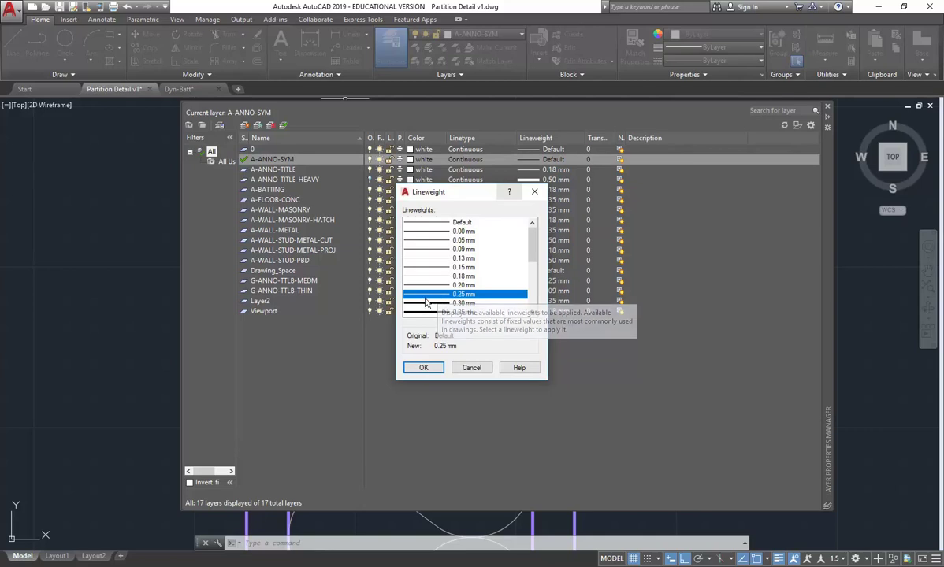
pyautogui.click(435, 303)
pyautogui.click(418, 369)
pyautogui.click(826, 107)
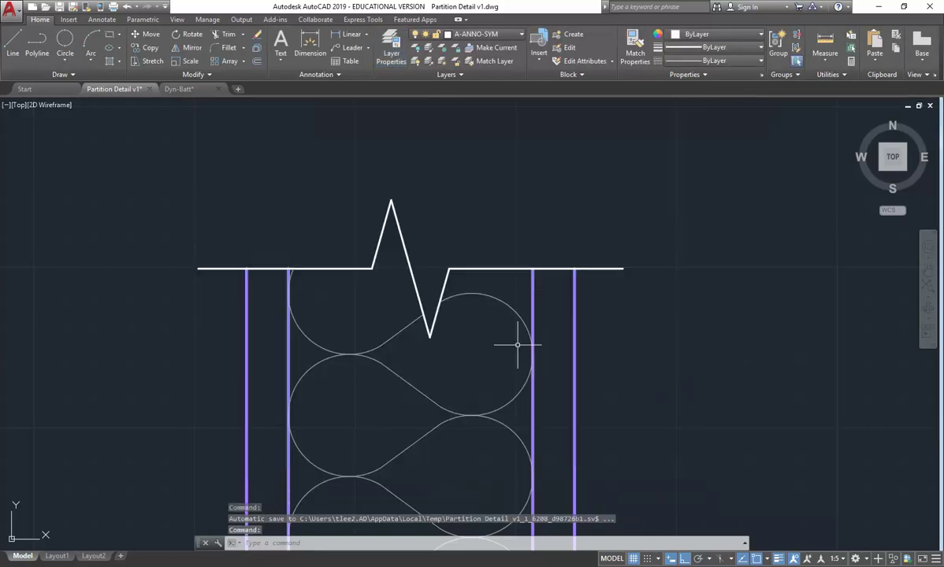
pyautogui.scroll(-6, 157, 274)
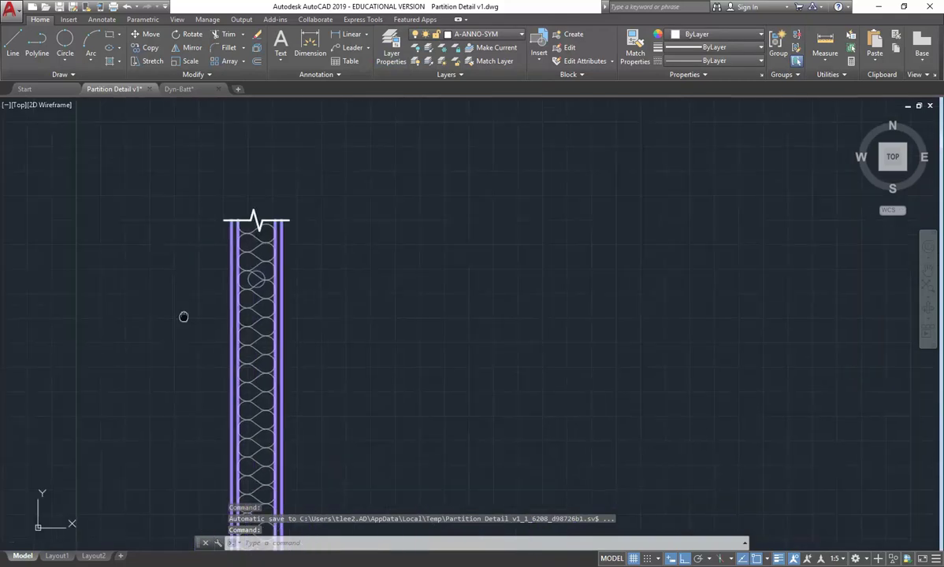
pyautogui.scroll(6, 260, 203)
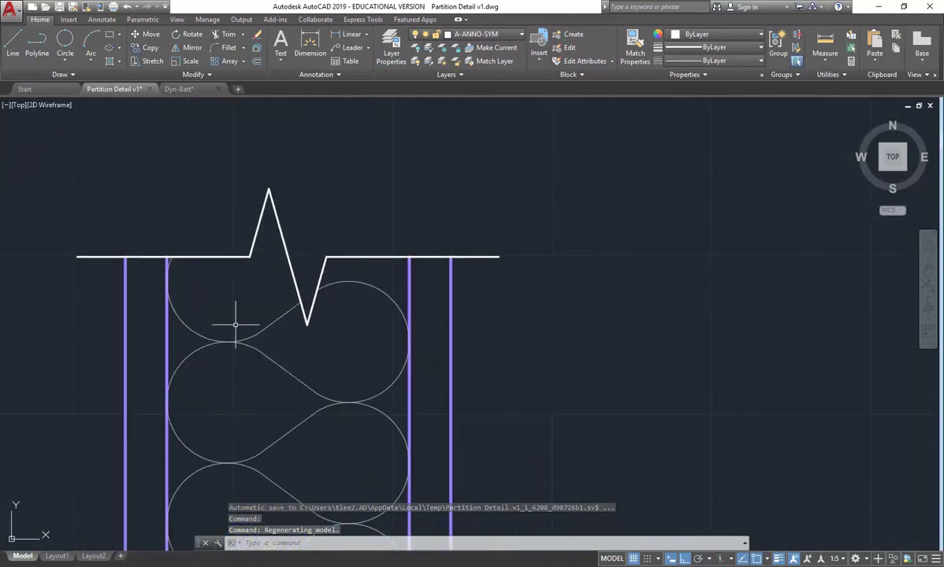
pyautogui.scroll(-4, 235, 324)
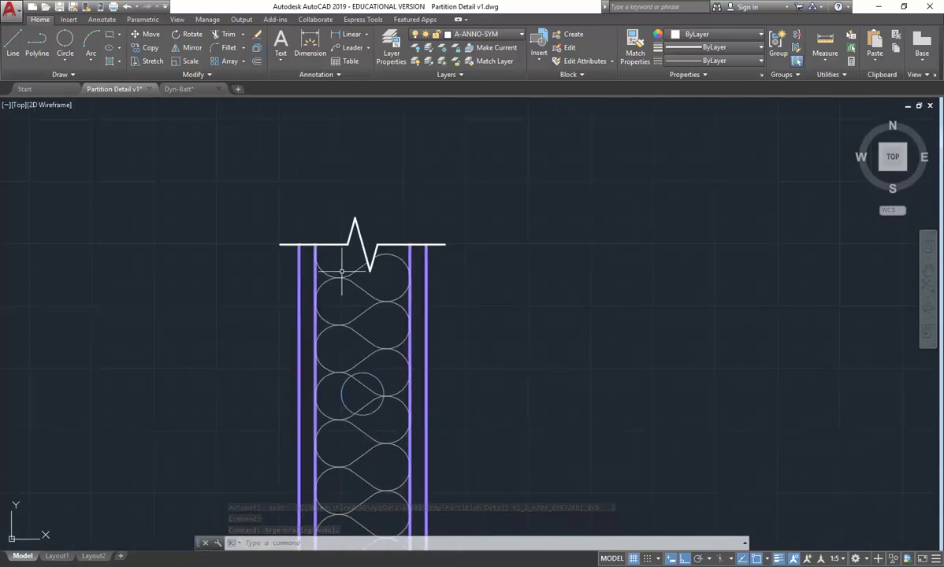
pyautogui.scroll(-4, 369, 275)
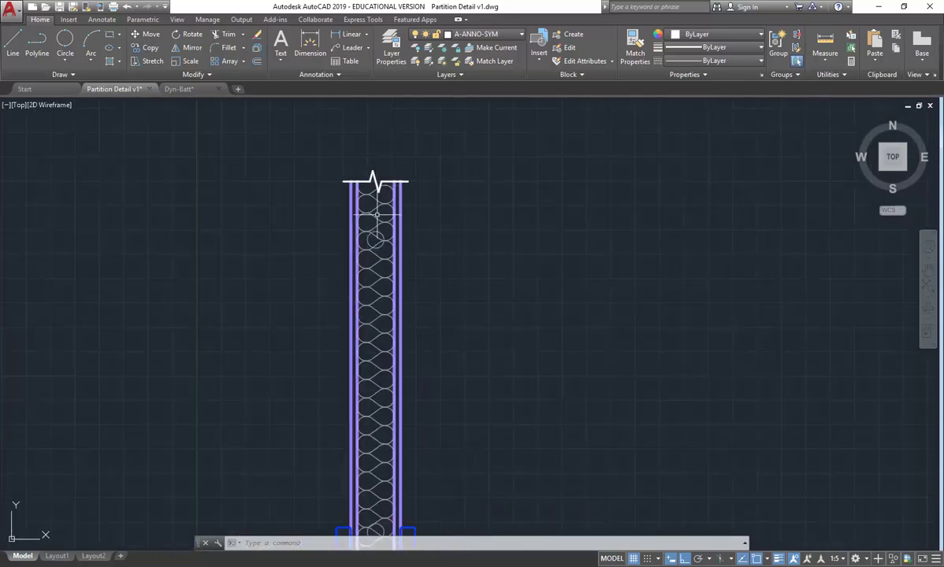
pyautogui.scroll(2, 347, 342)
pyautogui.scroll(-3, 300, 249)
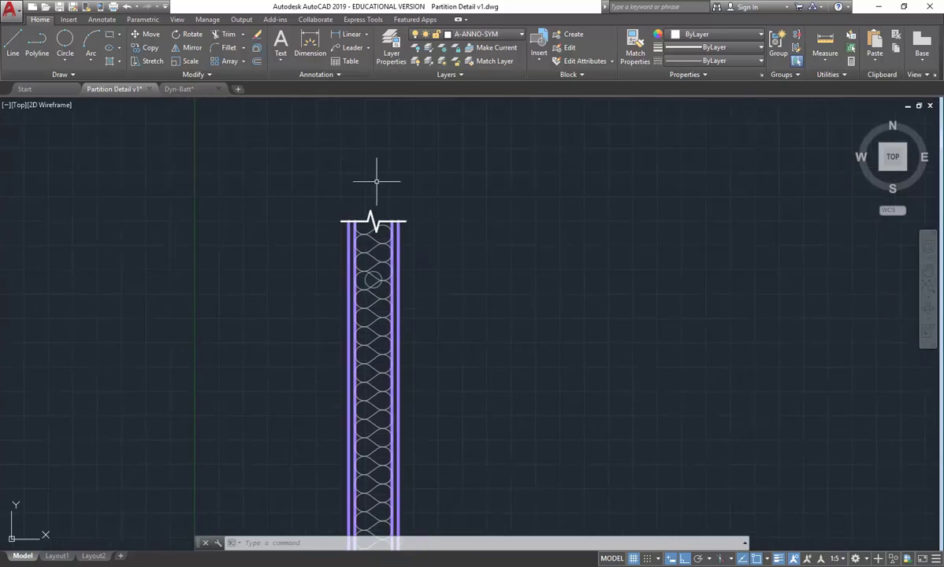
# Set the A-ANNO-SYM layer's lineweight back to 0.25 mm
pyautogui.click(392, 50)
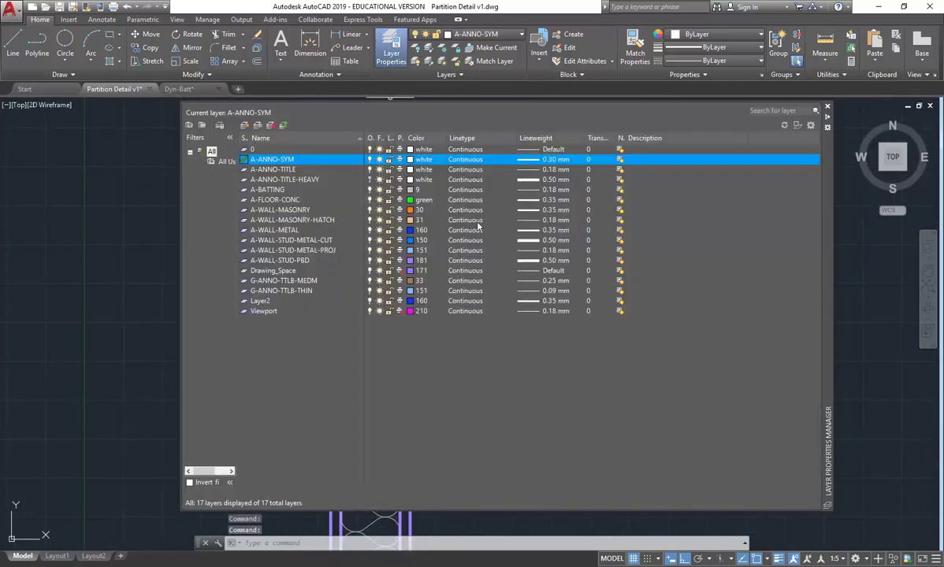
pyautogui.click(534, 160)
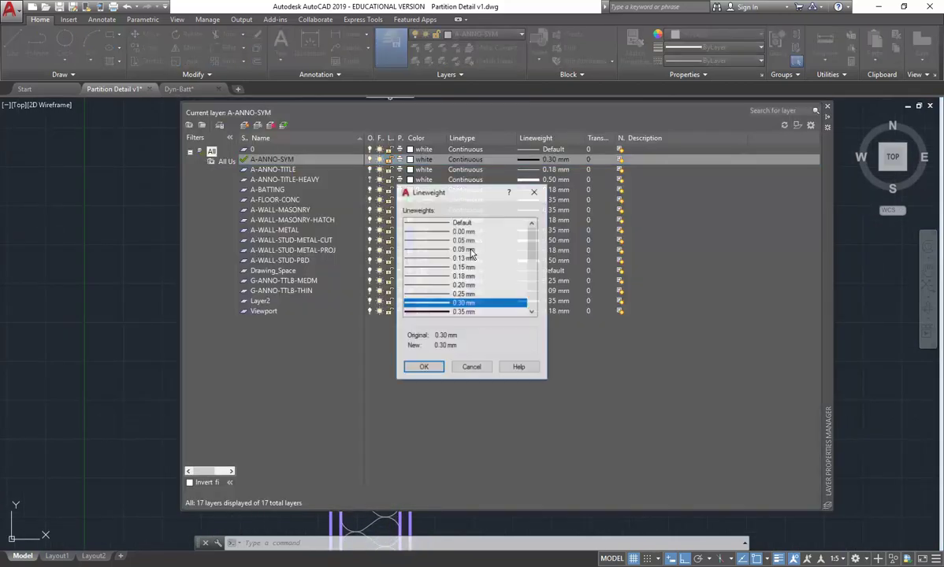
pyautogui.click(432, 295)
pyautogui.click(423, 367)
# Dock, float and reposition the Layer Properties palette, then close it
pyautogui.moveTo(830, 110); pyautogui.dragTo(830, 97)
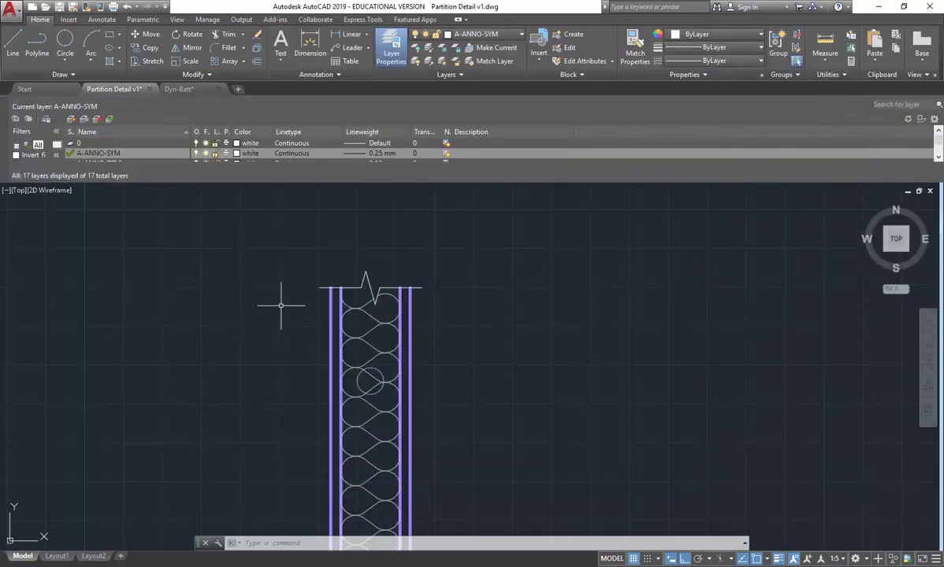
pyautogui.scroll(4, 298, 306)
pyautogui.scroll(4, 339, 275)
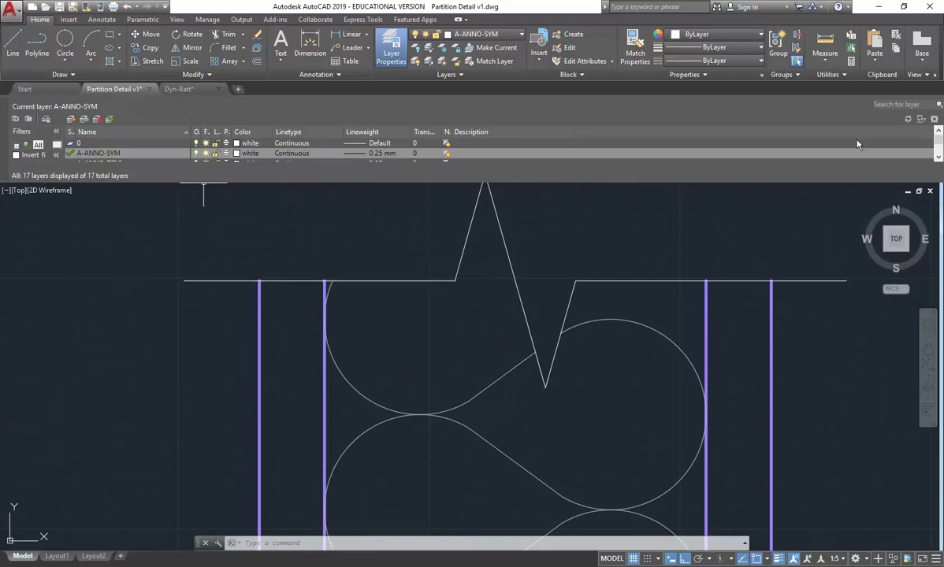
pyautogui.moveTo(2, 145); pyautogui.dragTo(369, 329)
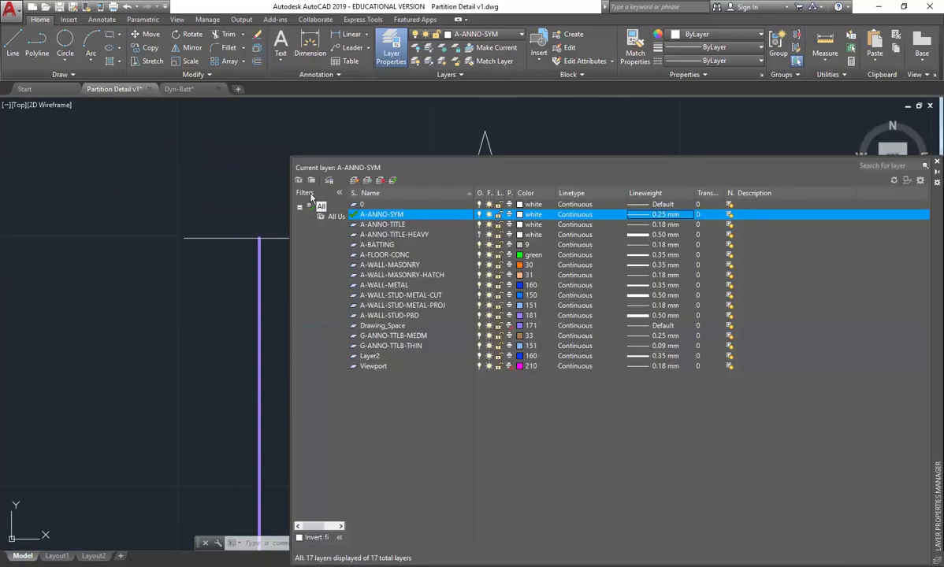
pyautogui.moveTo(930, 217); pyautogui.dragTo(936, 218)
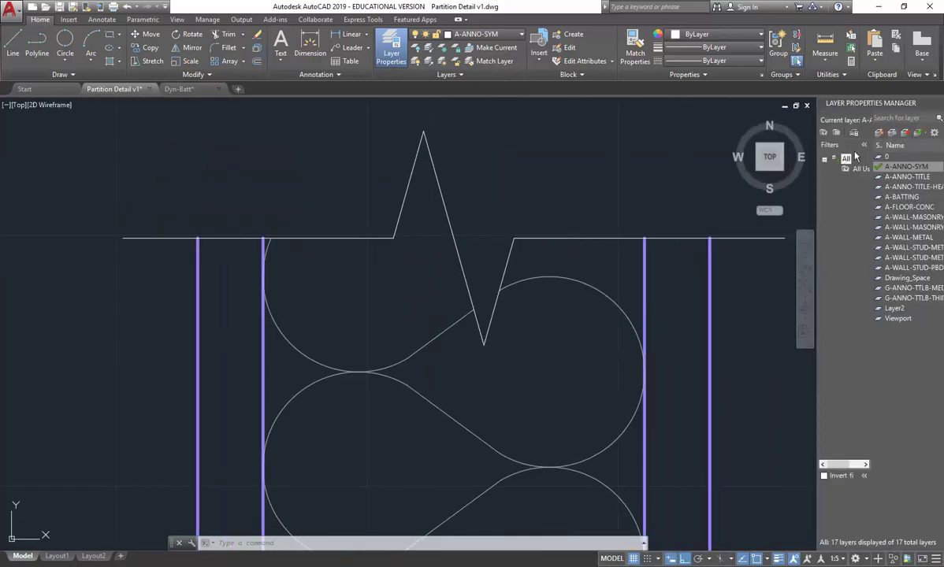
pyautogui.moveTo(867, 105); pyautogui.dragTo(369, 207)
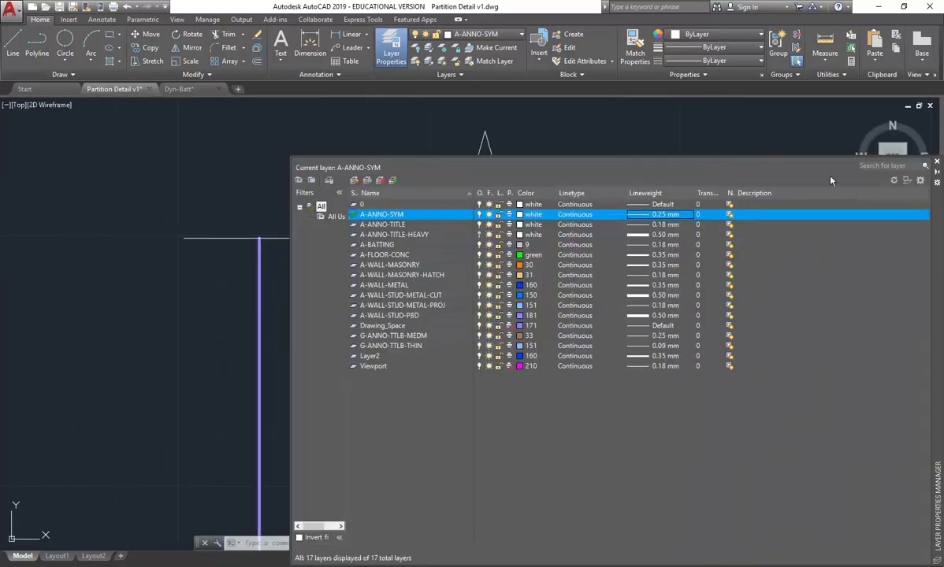
pyautogui.moveTo(941, 247); pyautogui.dragTo(757, 210)
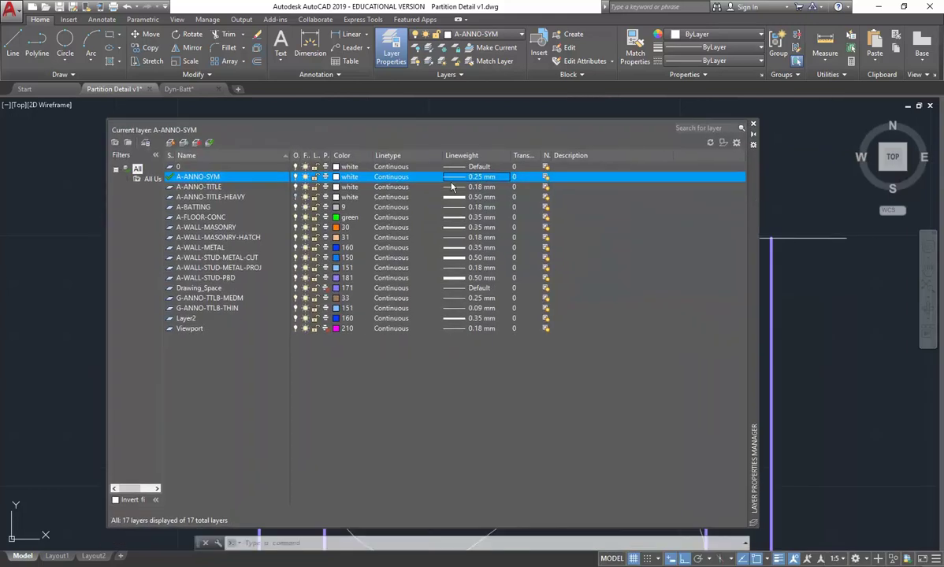
pyautogui.click(754, 126)
pyautogui.scroll(-5, 401, 269)
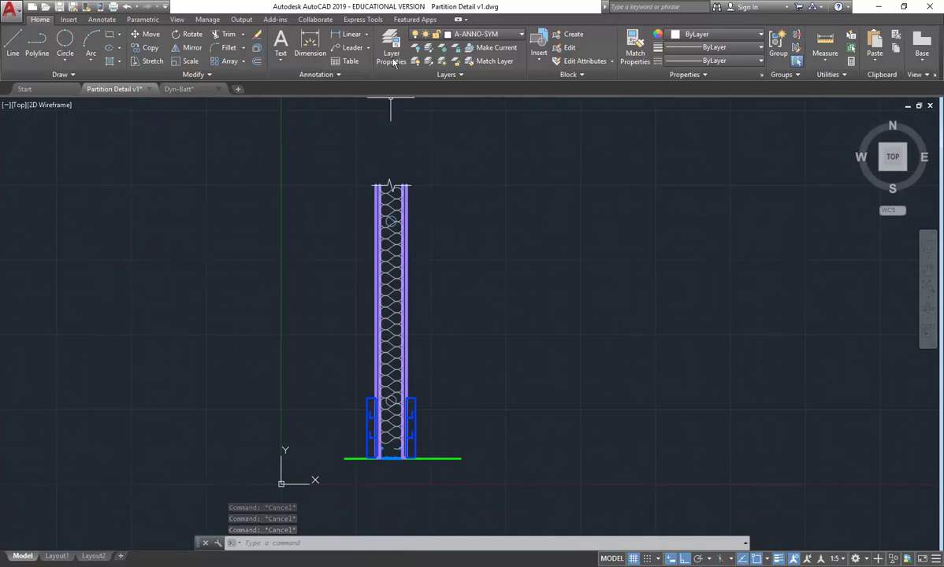
# Check the A-BATTING layer, then bring up the hand-drawn partition sketch in Photo Viewer
pyautogui.click(392, 49)
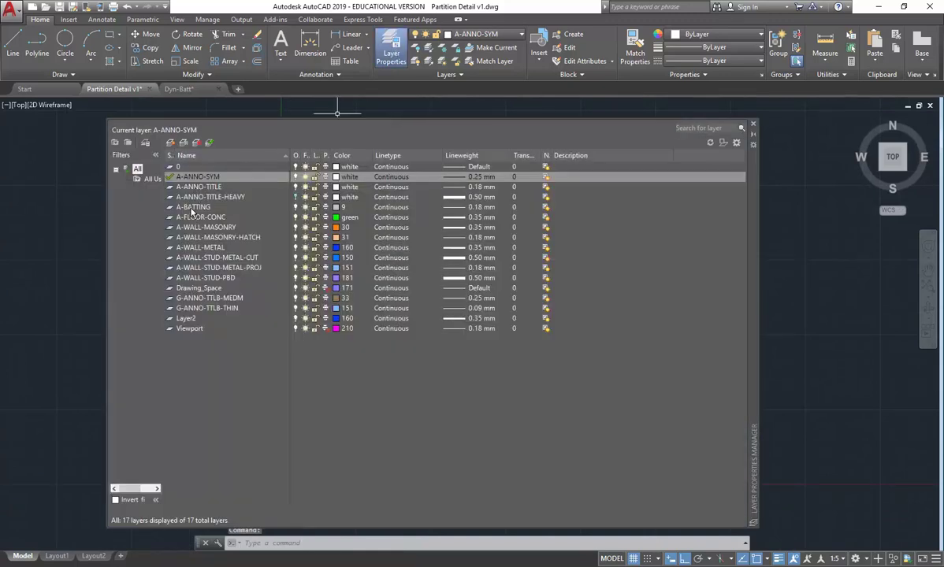
pyautogui.click(190, 208)
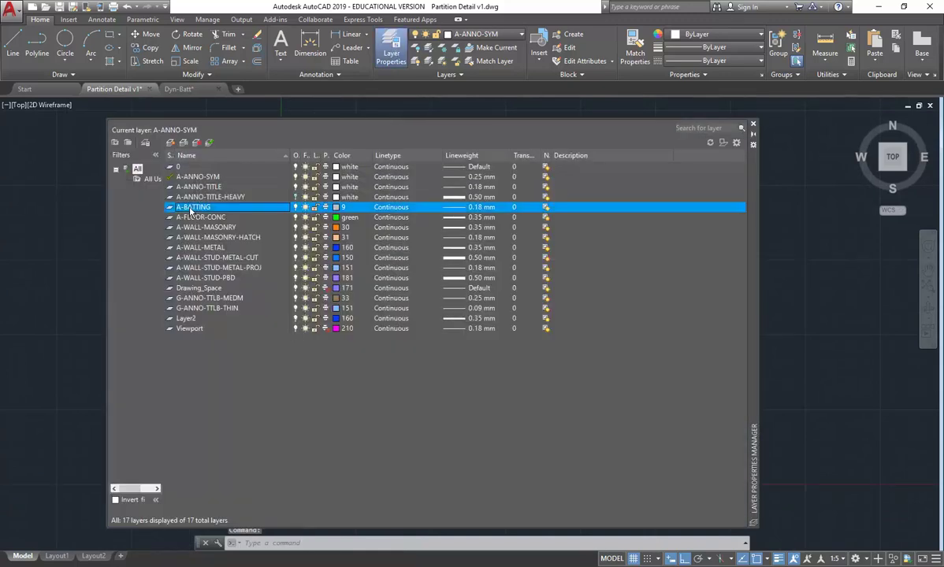
pyautogui.click(753, 126)
pyautogui.press('Escape')
pyautogui.press('Escape')
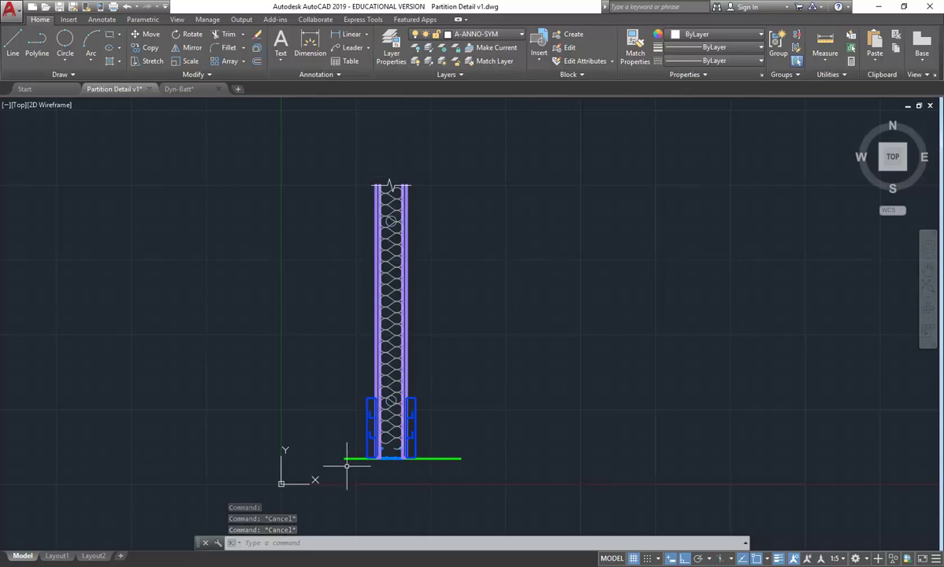
pyautogui.click(262, 555)
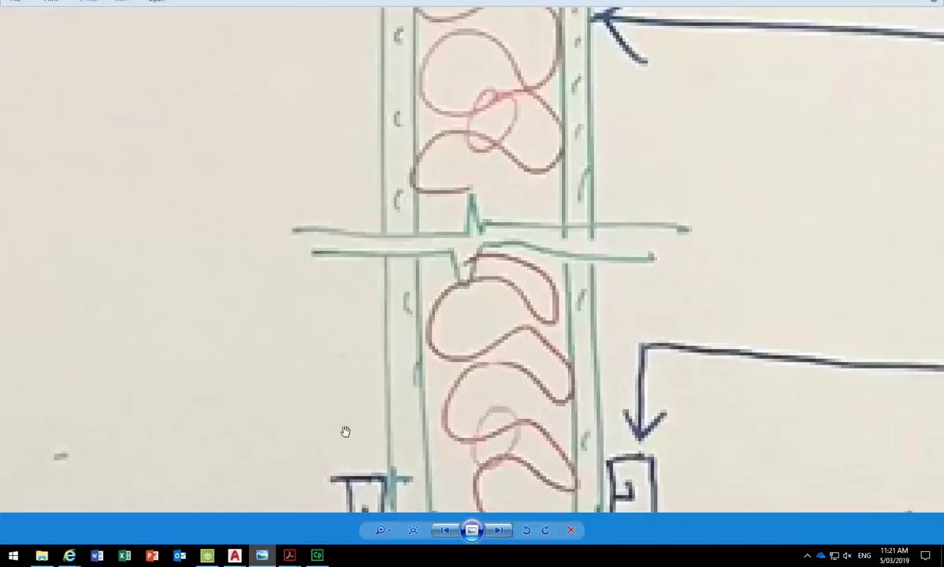
pyautogui.scroll(-3, 331, 394)
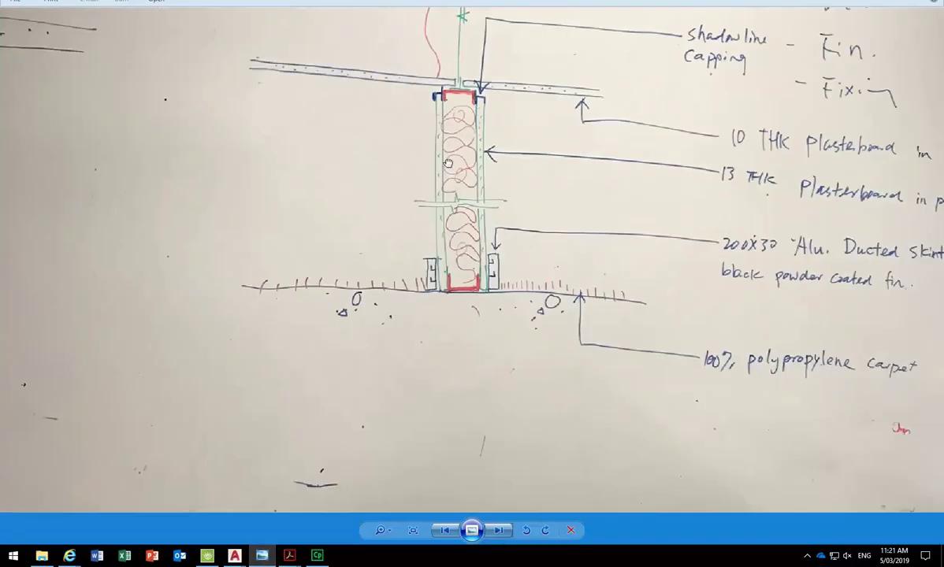
# Zoom and pan the sketch to the plasterboard labels, then minimise Photo Viewer
pyautogui.scroll(3, 428, 161)
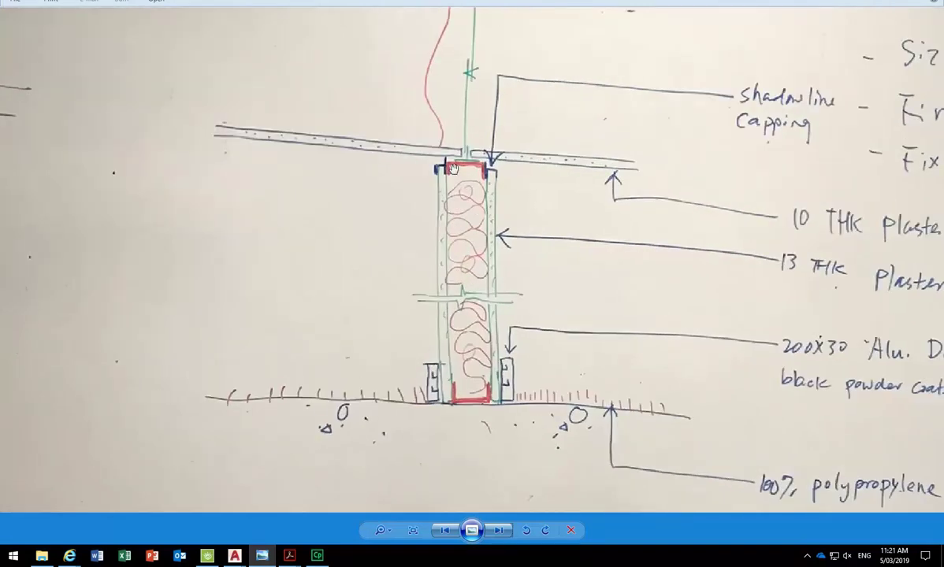
pyautogui.scroll(3, 465, 162)
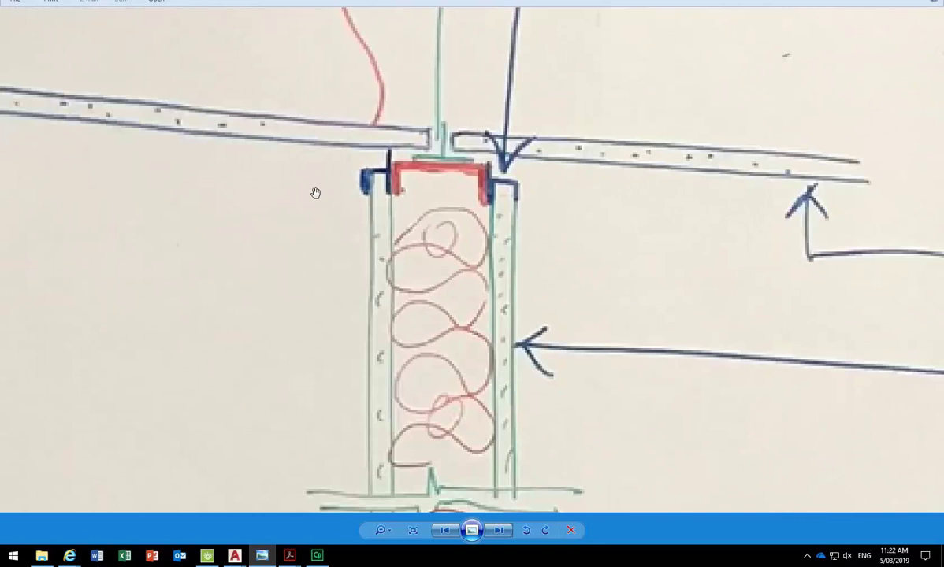
pyautogui.scroll(2, 372, 172)
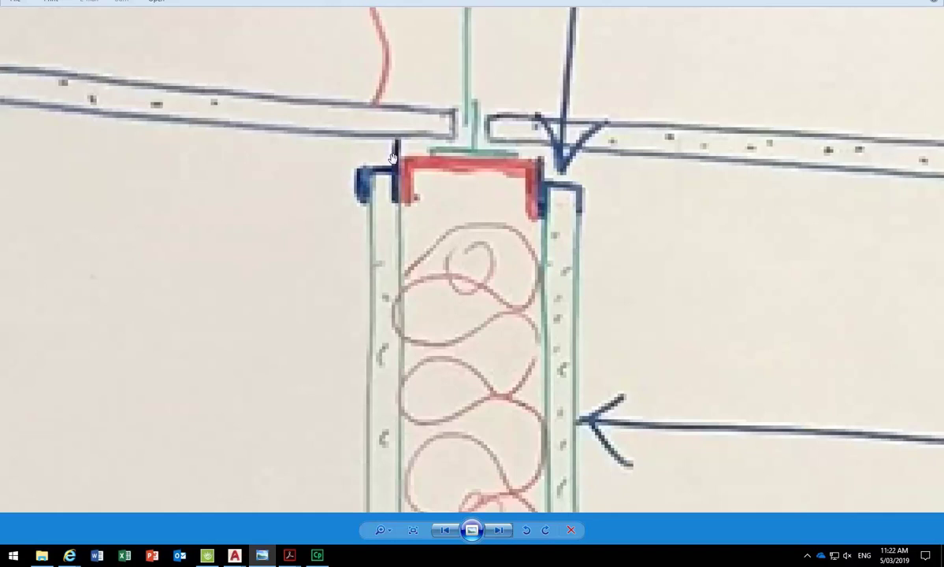
pyautogui.scroll(-5, 396, 152)
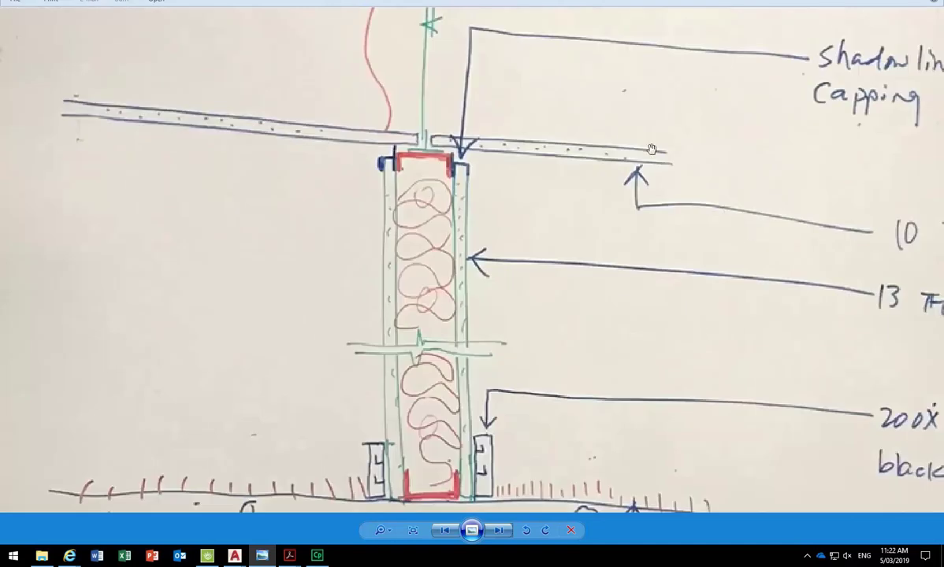
pyautogui.scroll(4, 402, 256)
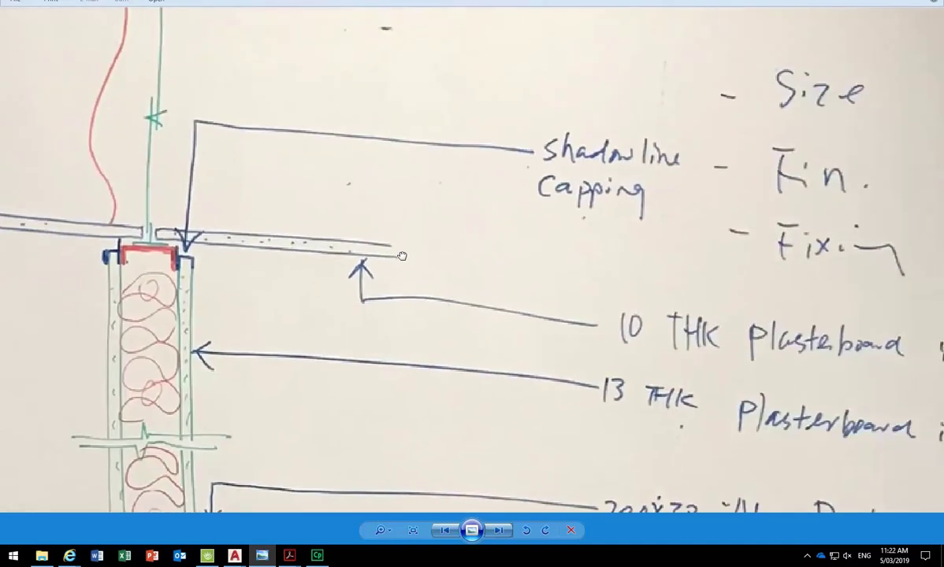
pyautogui.moveTo(402, 256); pyautogui.dragTo(622, 247)
pyautogui.scroll(4, 432, 237)
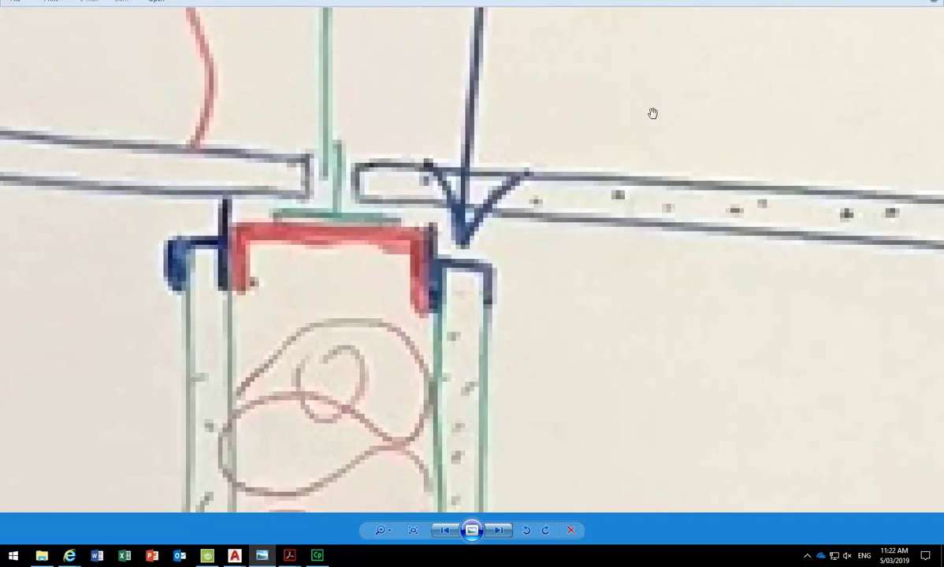
pyautogui.click(880, 10)
# Select the break-line zigzag together with the top line segments on both sides
pyautogui.scroll(4, 358, 191)
pyautogui.click(263, 201)
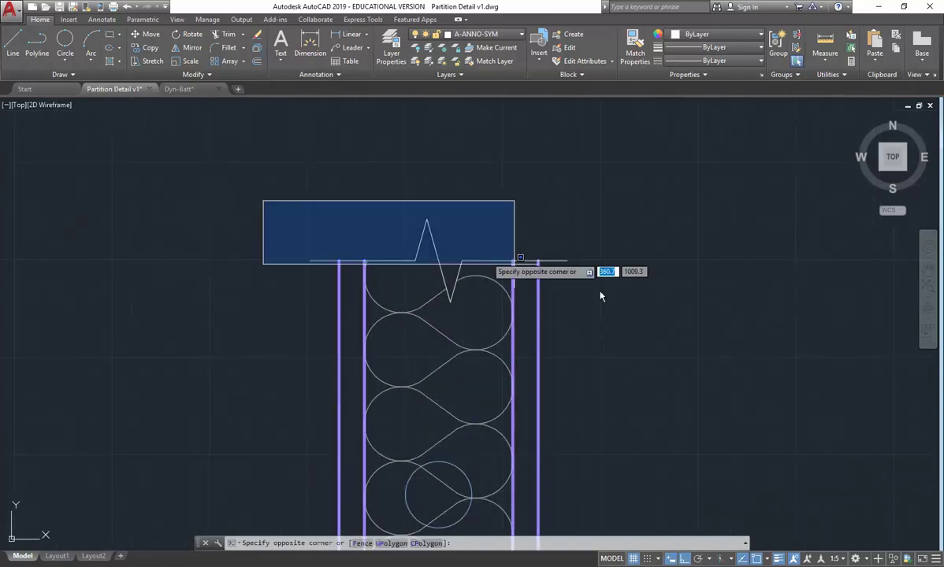
pyautogui.click(300, 169)
pyautogui.click(254, 194)
pyautogui.click(422, 266)
pyautogui.click(411, 201)
pyautogui.click(432, 264)
pyautogui.click(453, 249)
pyautogui.click(424, 266)
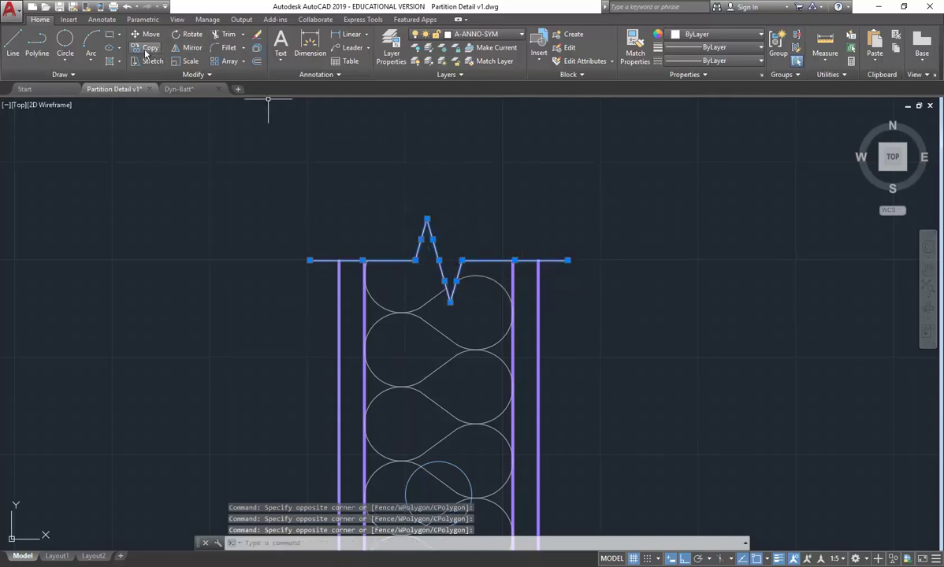
# Copy the selected break line a short distance straight up above the original
pyautogui.click(140, 48)
pyautogui.click(634, 412)
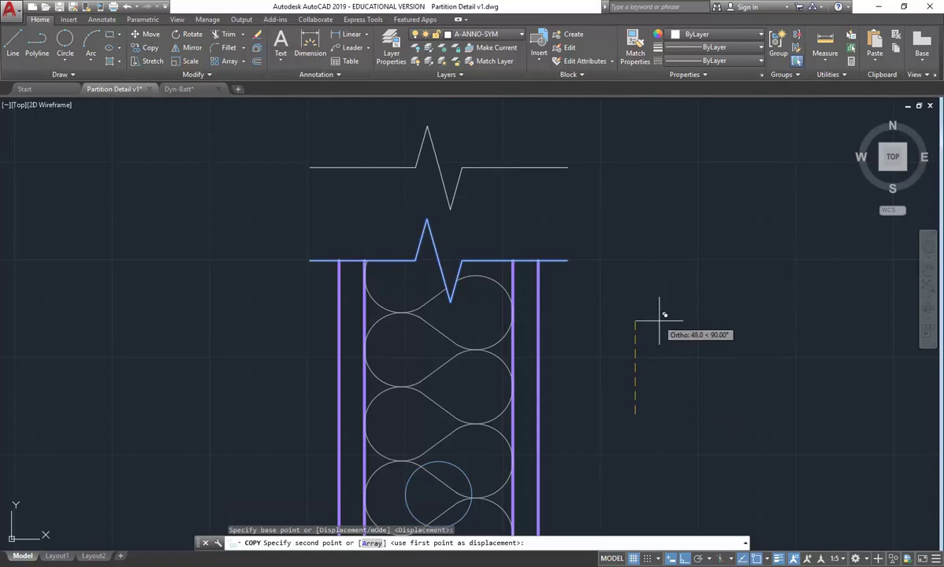
pyautogui.click(663, 320)
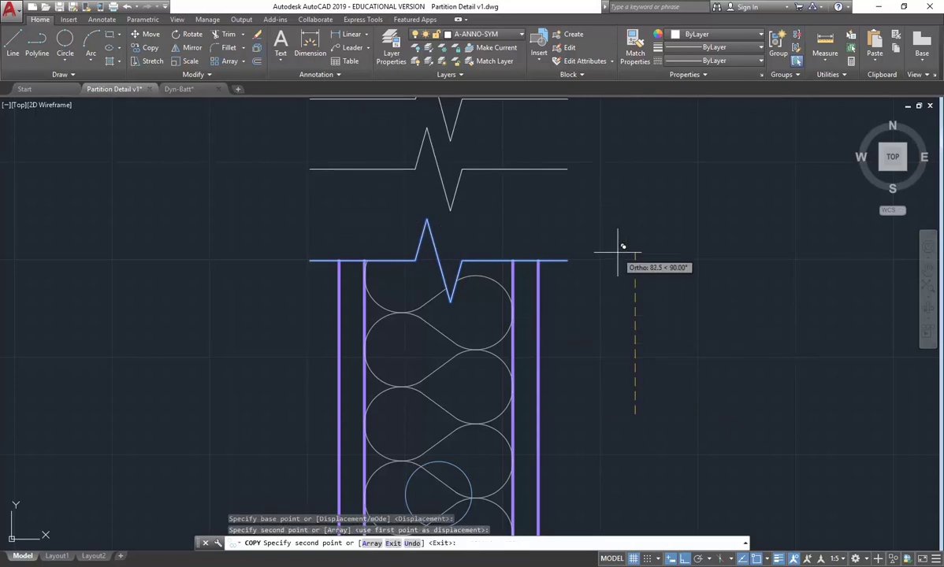
pyautogui.rightClick(590, 247)
pyautogui.click(607, 252)
pyautogui.scroll(-3, 547, 290)
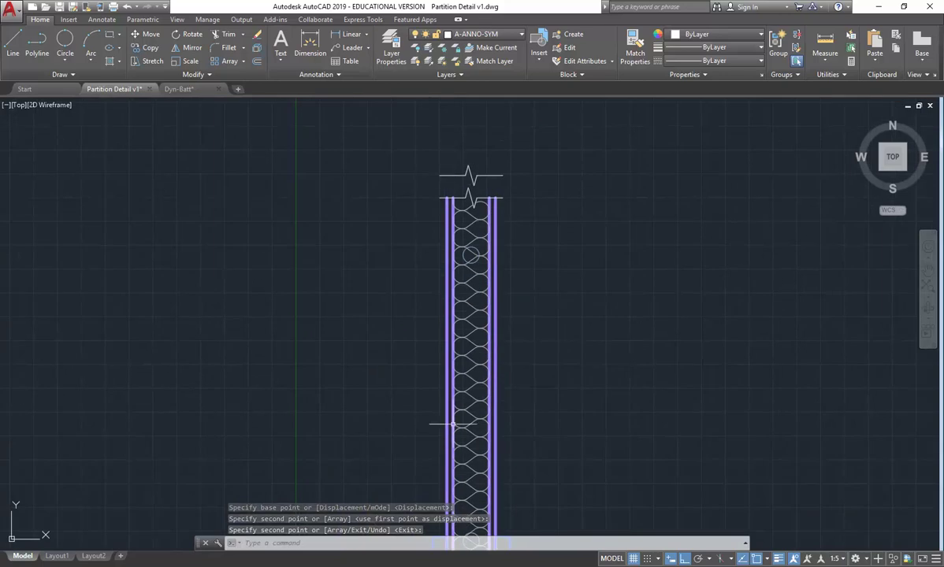
pyautogui.moveTo(449, 428); pyautogui.dragTo(452, 305, button='middle')
pyautogui.moveTo(396, 290); pyautogui.dragTo(375, 410, button='middle')
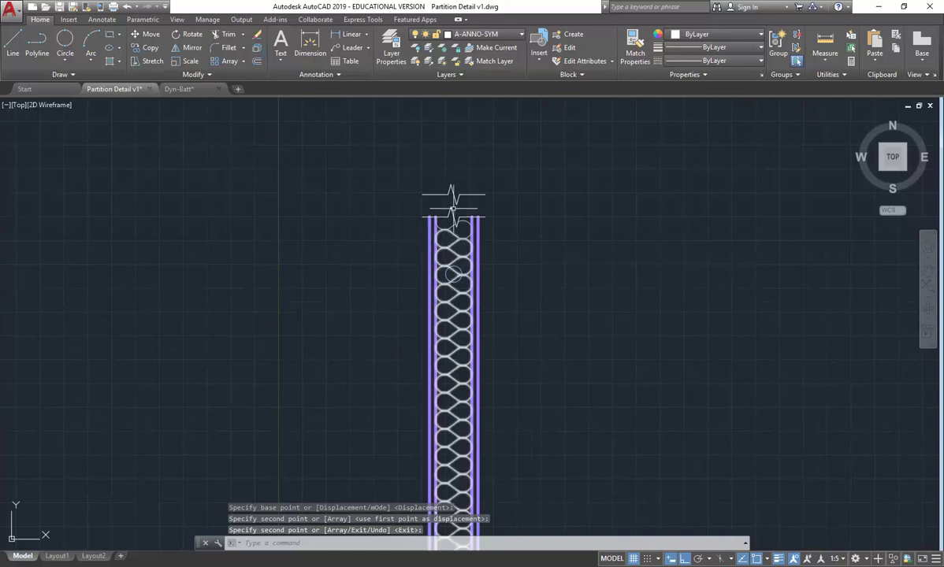
pyautogui.scroll(3, 446, 233)
pyautogui.moveTo(450, 237); pyautogui.dragTo(467, 270, button='middle')
pyautogui.click(608, 205)
# Crossing-select the two right and two left stud lines
pyautogui.click(569, 210)
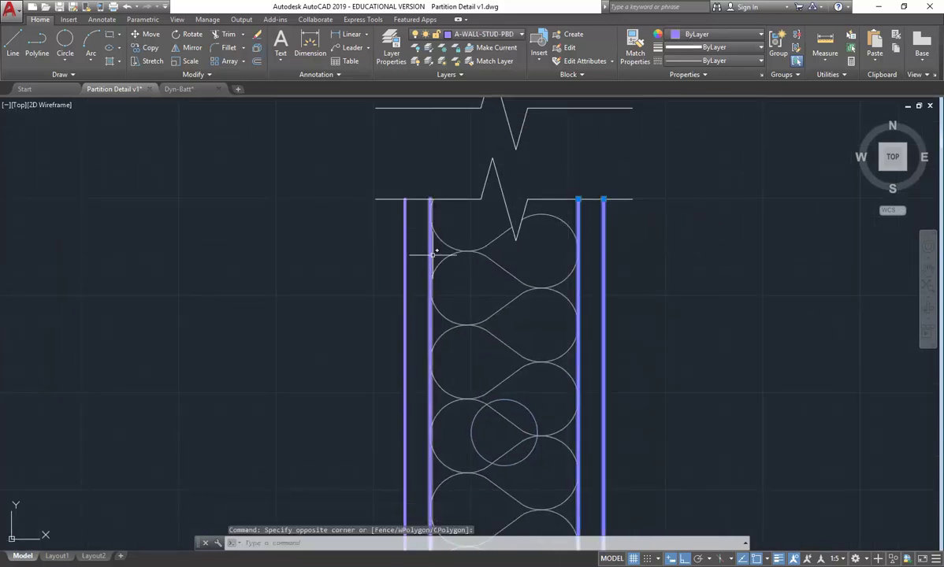
pyautogui.click(432, 254)
pyautogui.click(363, 258)
pyautogui.scroll(-4, 362, 258)
pyautogui.scroll(6, 386, 388)
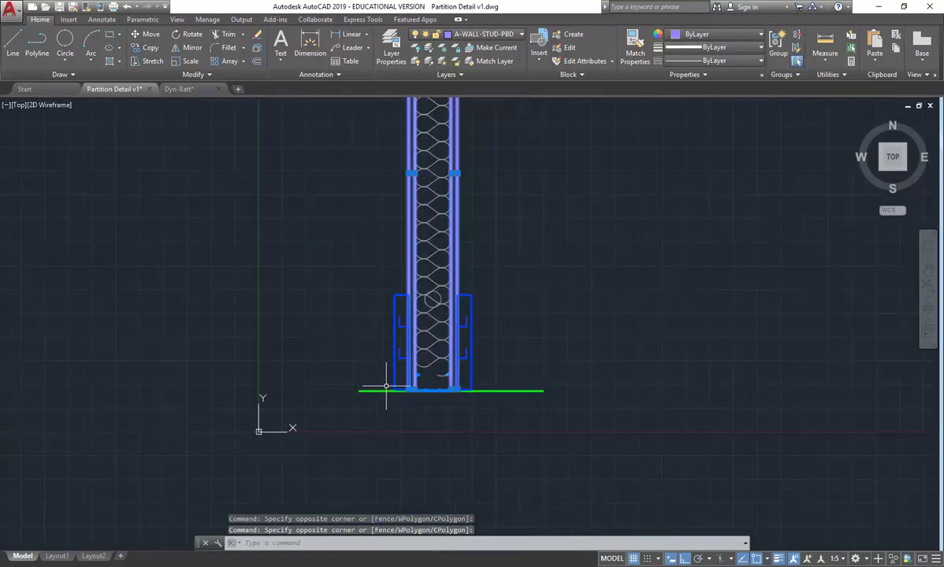
# Copy the four stud lines from the stud corner to a point above the break line
pyautogui.click(147, 47)
pyautogui.scroll(4, 370, 449)
pyautogui.click(327, 327)
pyautogui.scroll(-5, 326, 327)
pyautogui.moveTo(338, 134); pyautogui.dragTo(338, 245, button='middle')
pyautogui.scroll(9, 354, 228)
pyautogui.click(343, 278)
pyautogui.press('Return')
# Frame the upper wall section, then bring up the whiteboard sketch photo
pyautogui.scroll(-8, 630, 284)
pyautogui.moveTo(601, 288); pyautogui.dragTo(437, 308, button='middle')
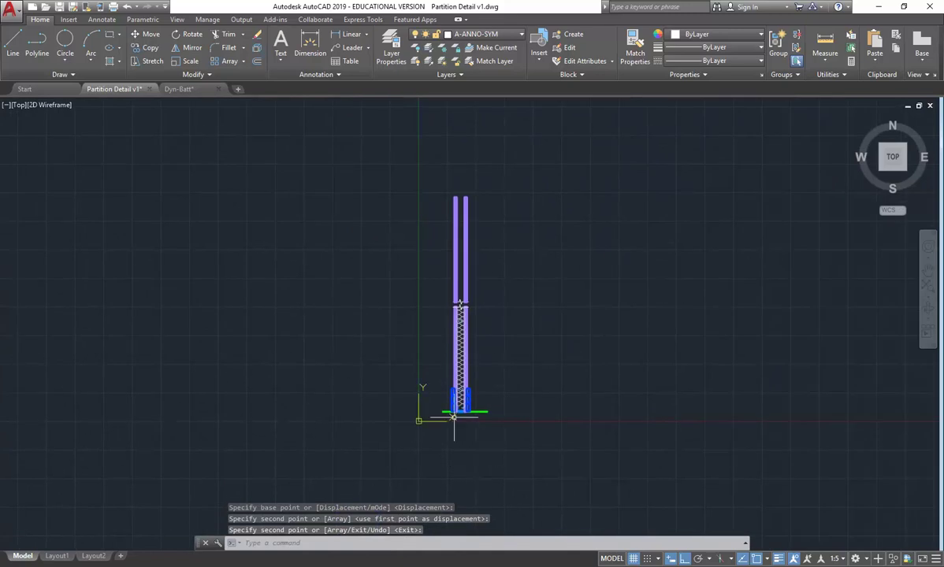
pyautogui.scroll(4, 453, 423)
pyautogui.scroll(2, 449, 378)
pyautogui.middleClick(436, 216)
pyautogui.middleClick(436, 215)
pyautogui.scroll(-2, 436, 215)
pyautogui.moveTo(398, 143); pyautogui.dragTo(444, 228, button='middle')
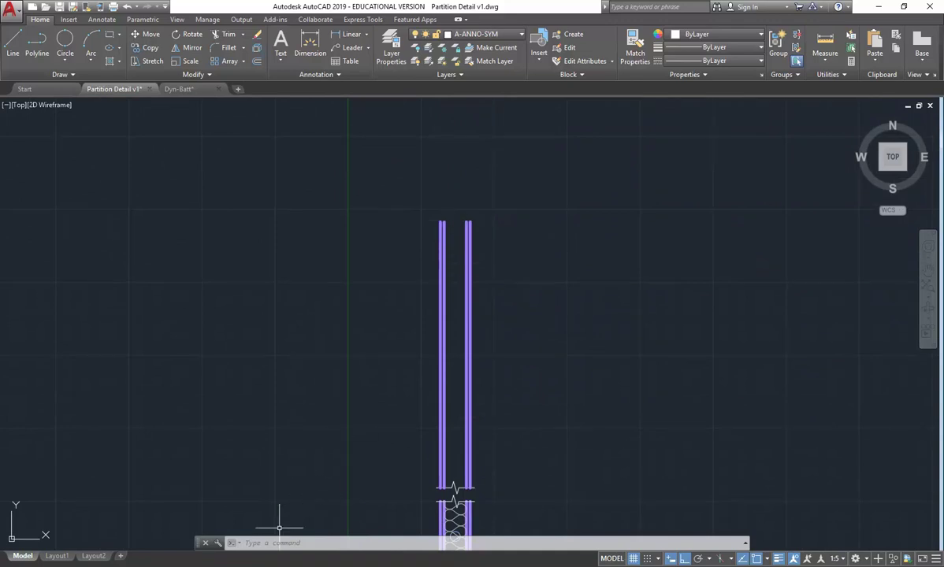
pyautogui.click(262, 566)
pyautogui.scroll(2, 386, 260)
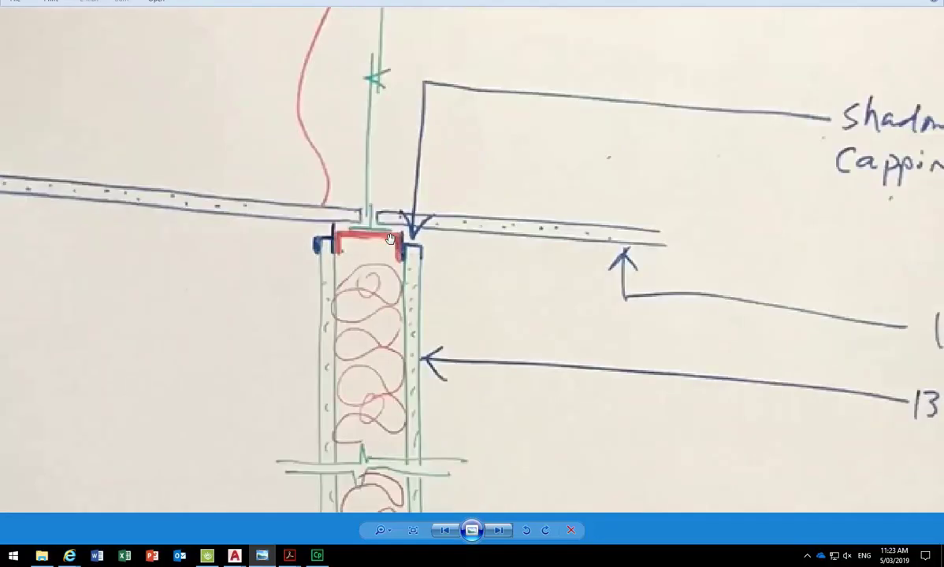
pyautogui.scroll(-2, 389, 238)
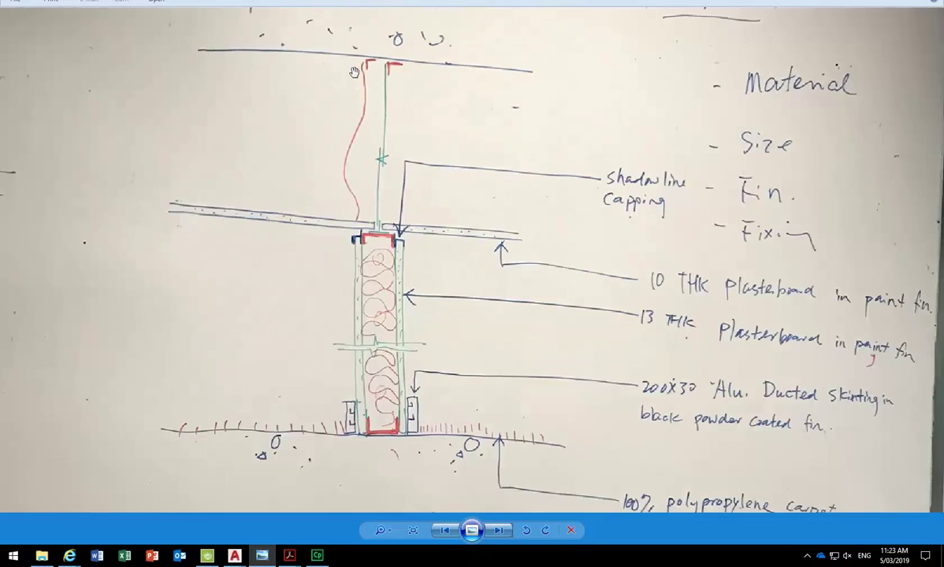
pyautogui.scroll(2, 350, 70)
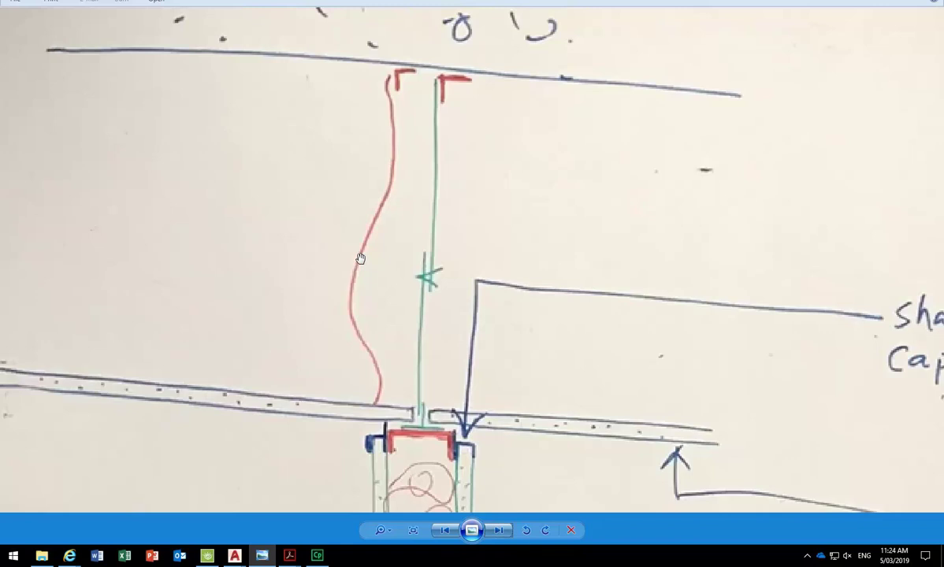
# Zoom out of the current sketch and advance to the next whiteboard photo
pyautogui.scroll(-2, 360, 259)
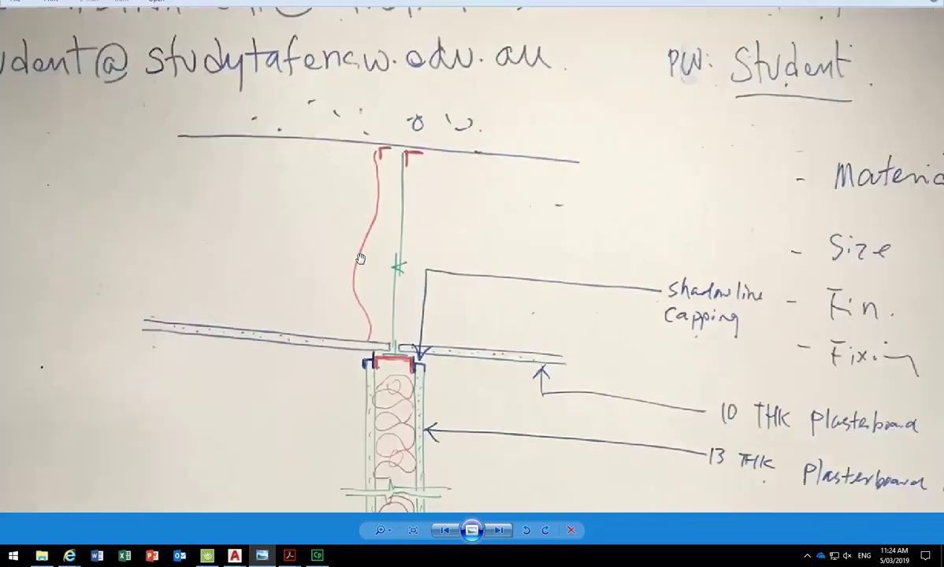
pyautogui.scroll(-1, 360, 259)
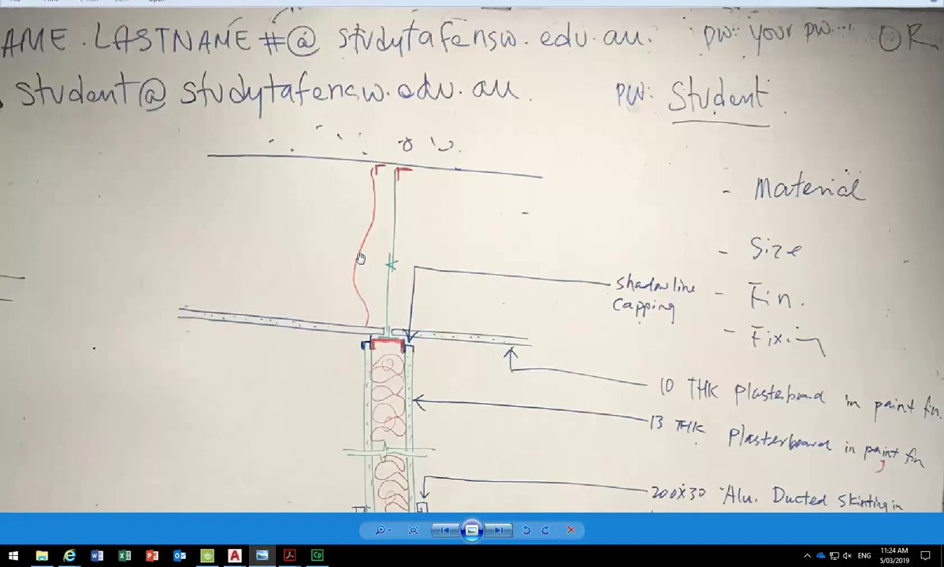
pyautogui.scroll(-1, 360, 259)
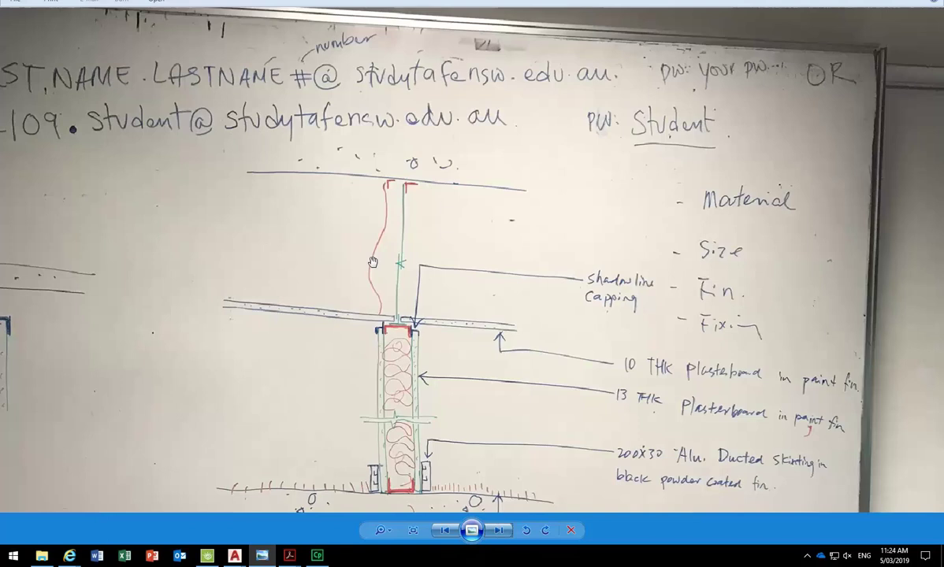
pyautogui.scroll(-2, 373, 261)
pyautogui.press('Right')
# Inspect the next whiteboard photo, then return to the AutoCAD drawing
pyautogui.scroll(-2, 373, 261)
pyautogui.scroll(3, 372, 261)
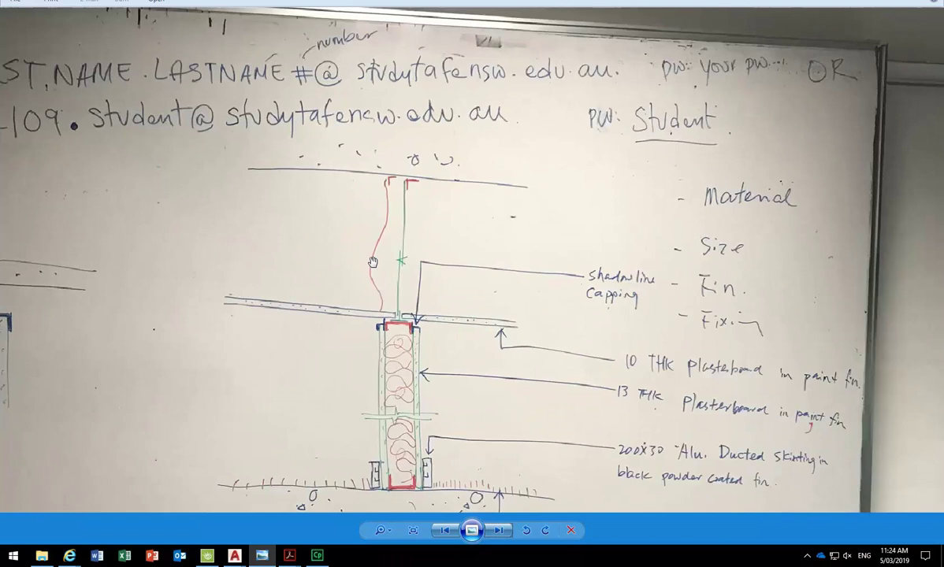
pyautogui.scroll(3, 373, 261)
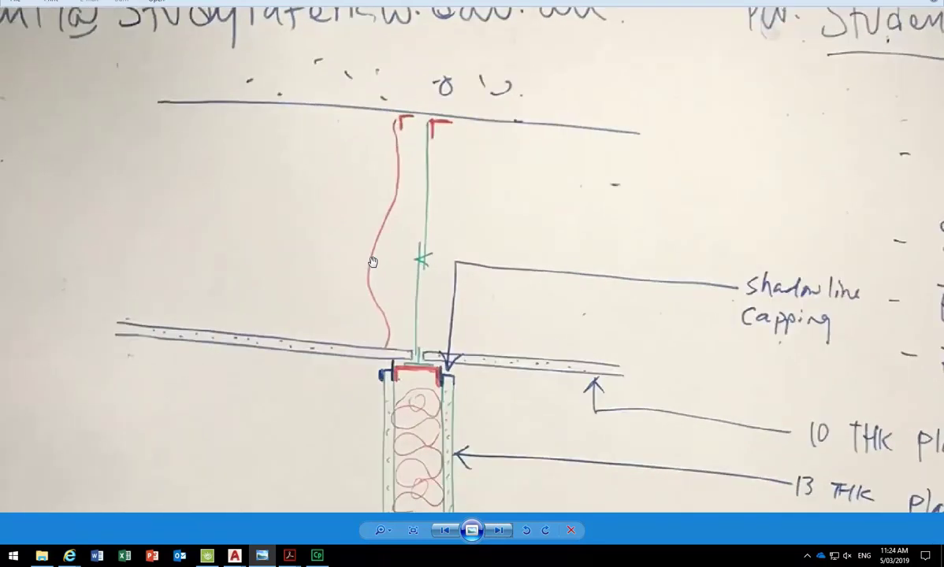
pyautogui.scroll(-2, 372, 261)
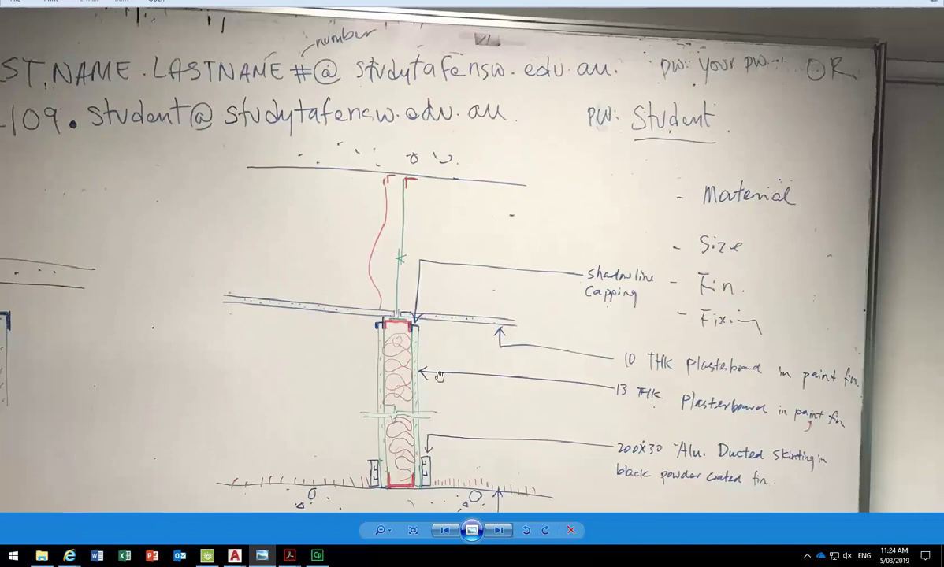
pyautogui.moveTo(396, 349); pyautogui.dragTo(438, 272)
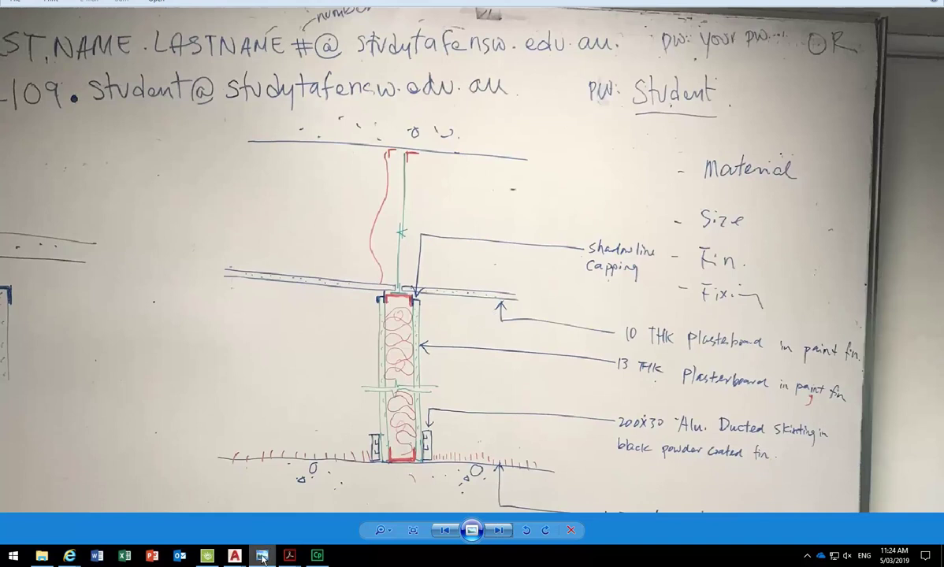
pyautogui.click(234, 556)
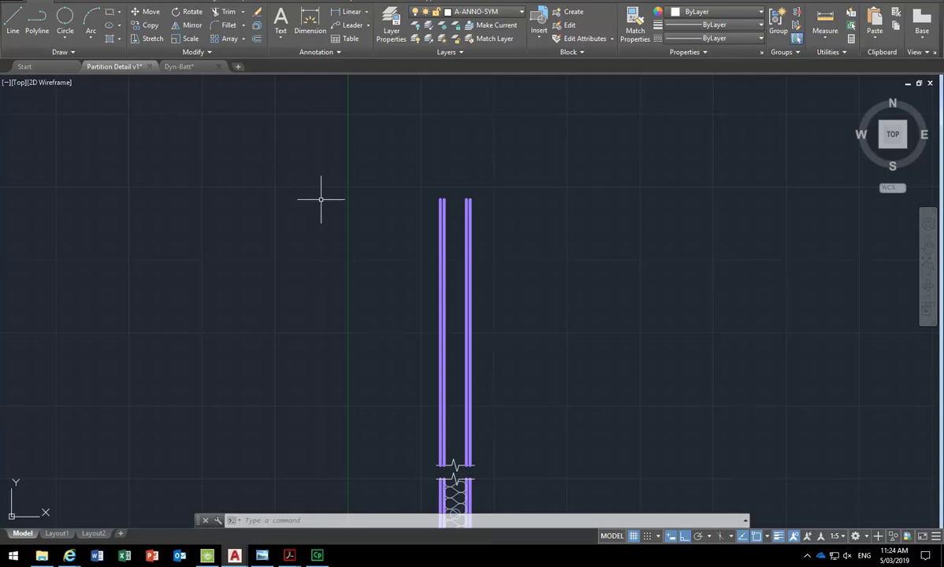
# Reframe the partition detail, save Partition Detail v1, and zoom in on the break symbol
pyautogui.scroll(-2, 321, 200)
pyautogui.scroll(-1, 331, 202)
pyautogui.moveTo(331, 203); pyautogui.dragTo(386, 156, button='middle')
pyautogui.scroll(2, 371, 266)
pyautogui.moveTo(371, 265); pyautogui.dragTo(363, 379, button='middle')
pyautogui.moveTo(316, 295); pyautogui.dragTo(335, 322, button='middle')
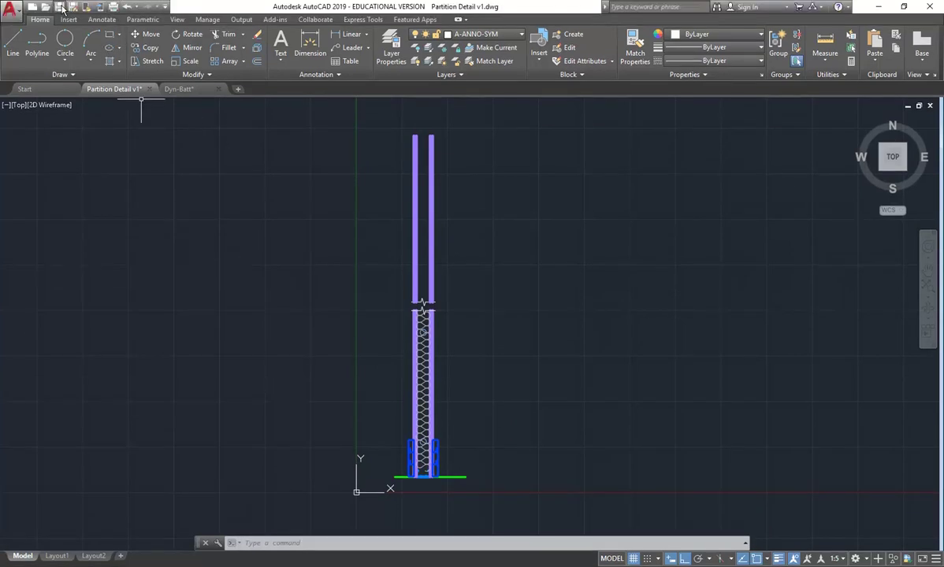
pyautogui.click(59, 7)
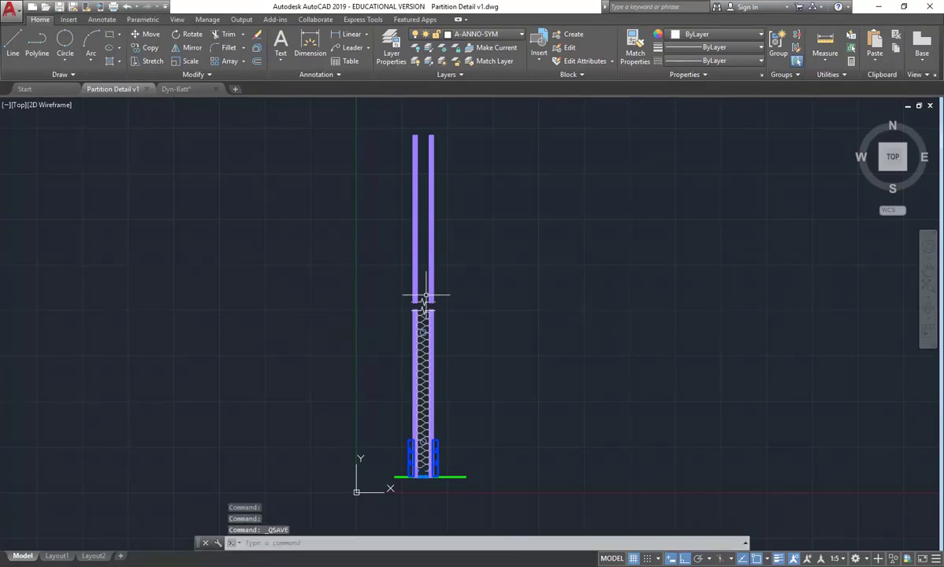
pyautogui.scroll(5, 418, 304)
pyautogui.scroll(1, 416, 304)
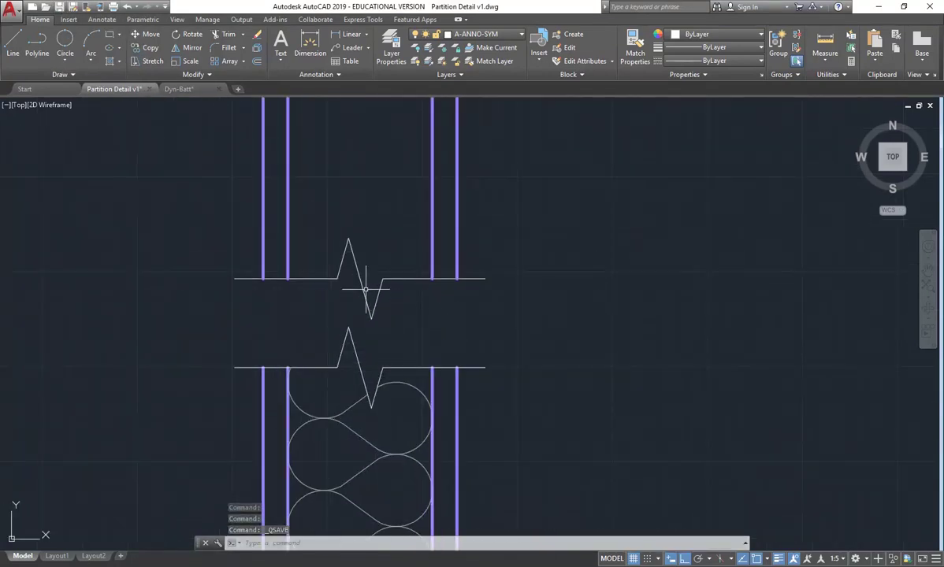